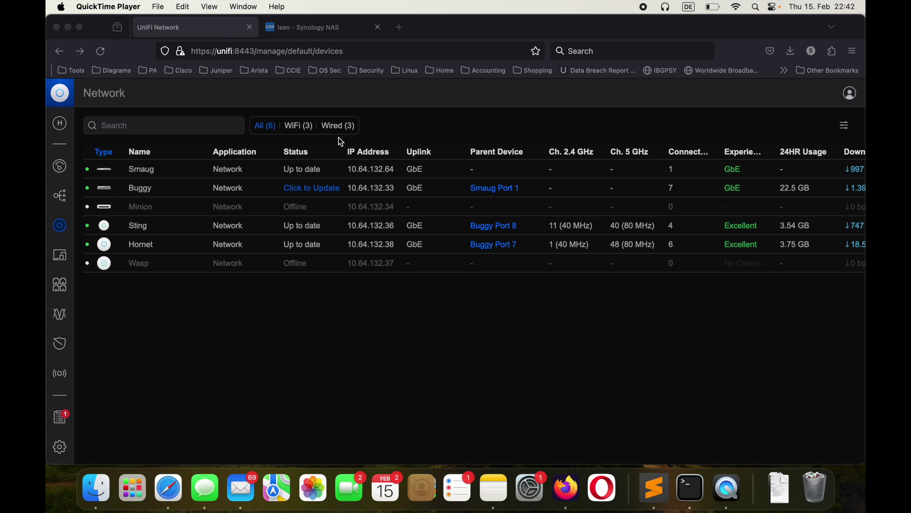
Switch to the Synology NAS desktop and open the network list in Docker.
left_click(341, 28)
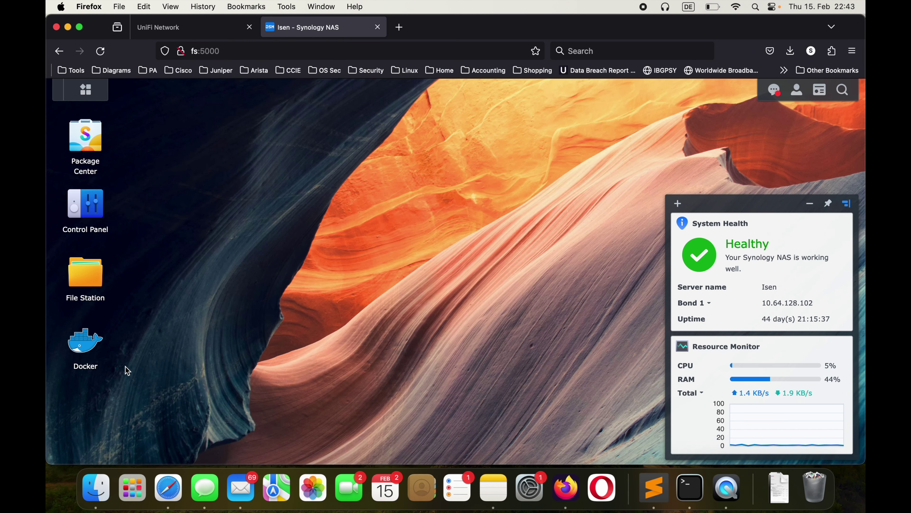
left_click(98, 347)
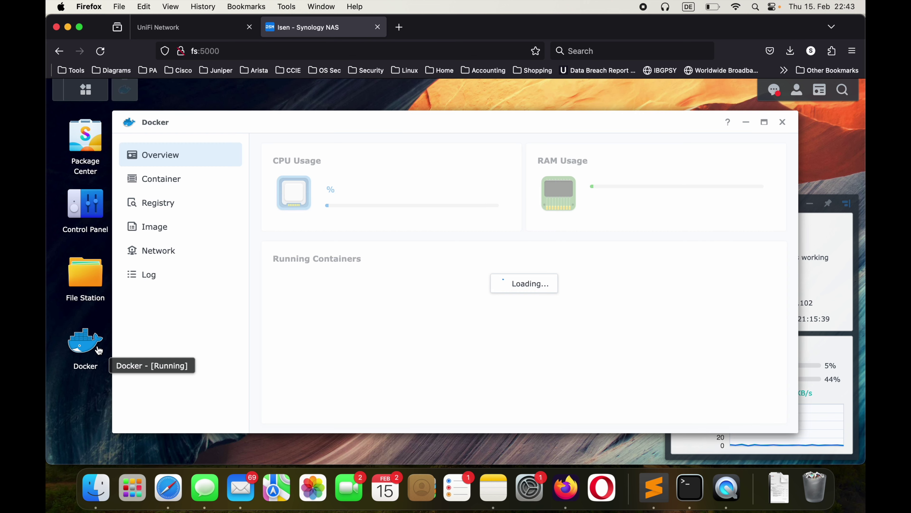
left_click(167, 253)
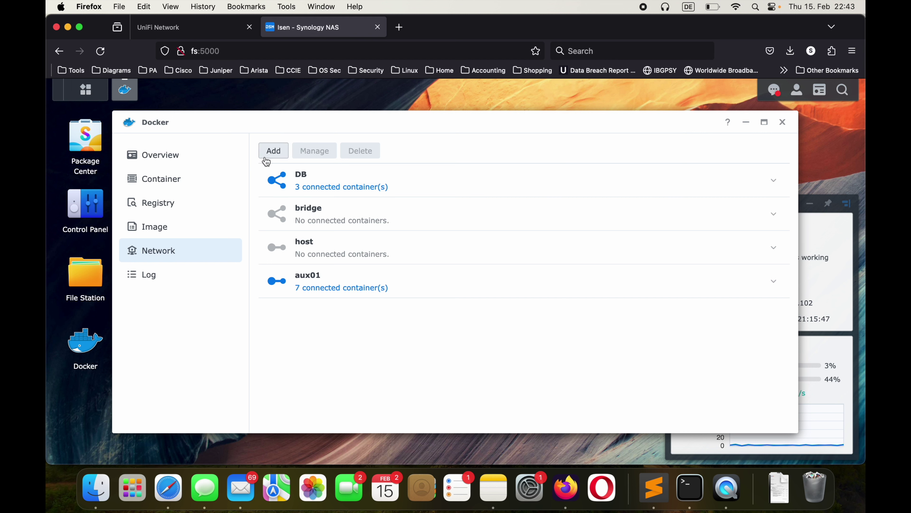
Create a Docker network named test with IPv4 enabled and automatic network configuration.
left_click(272, 150)
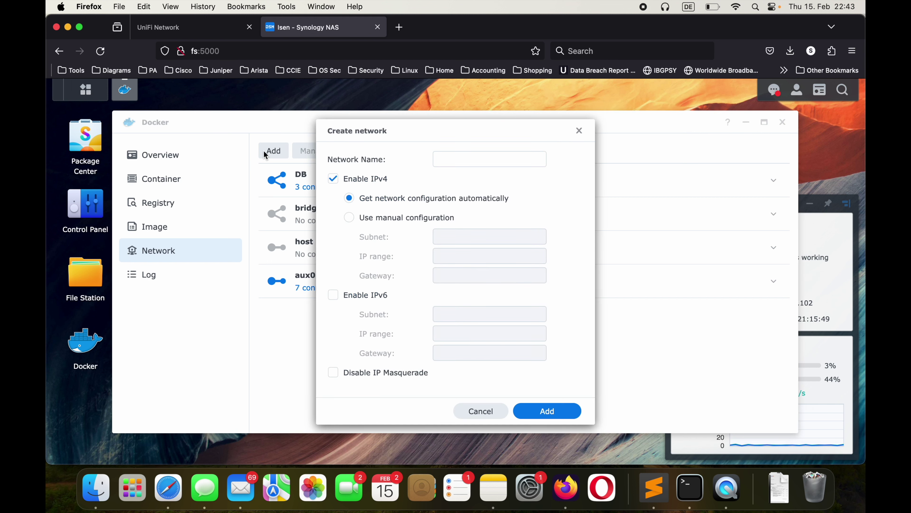
left_click(493, 164)
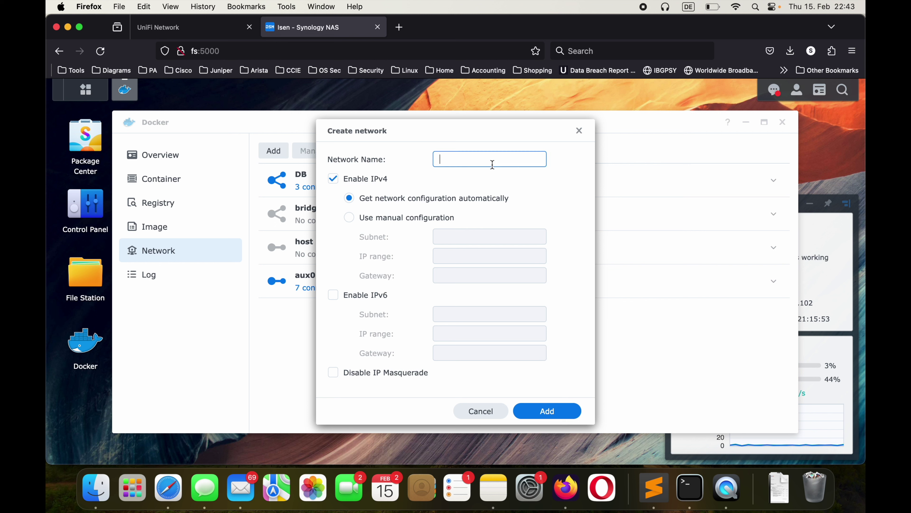
type("test")
left_click(532, 414)
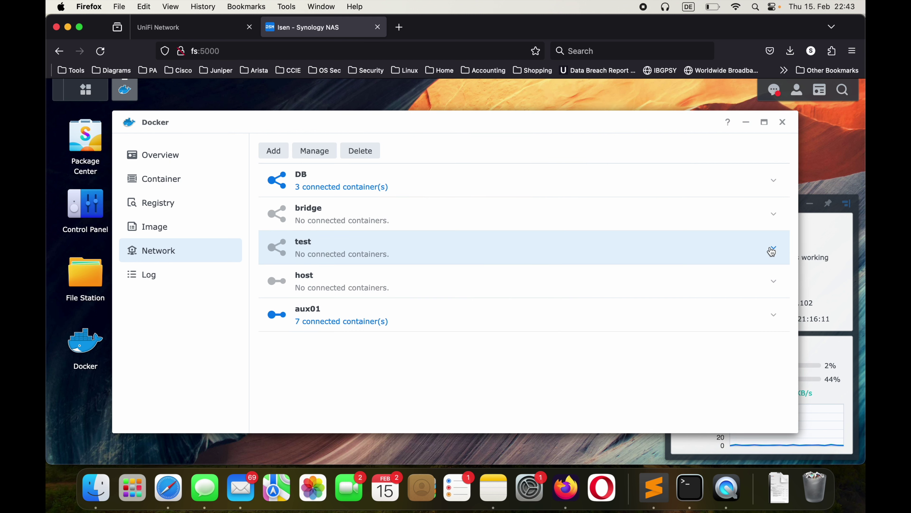
Expand the test and aux01 networks to compare their driver, subnet and gateway details.
left_click(773, 250)
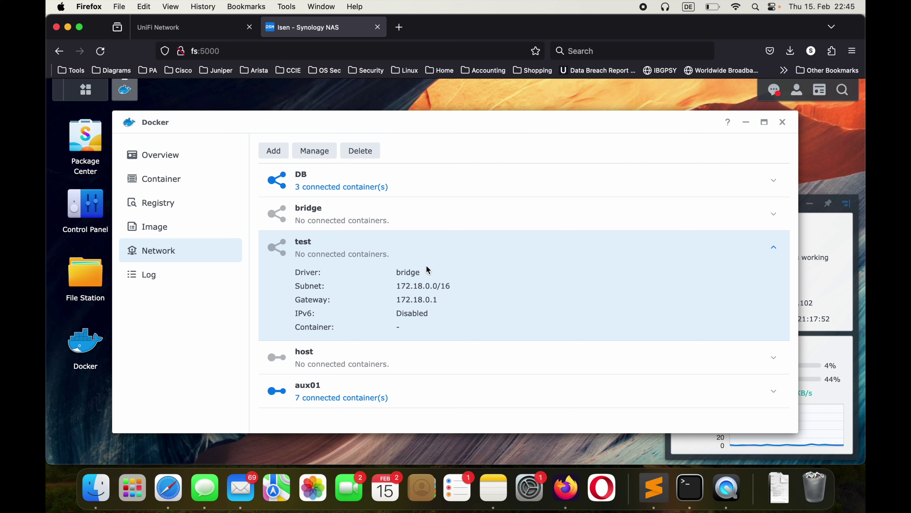
left_click(761, 406)
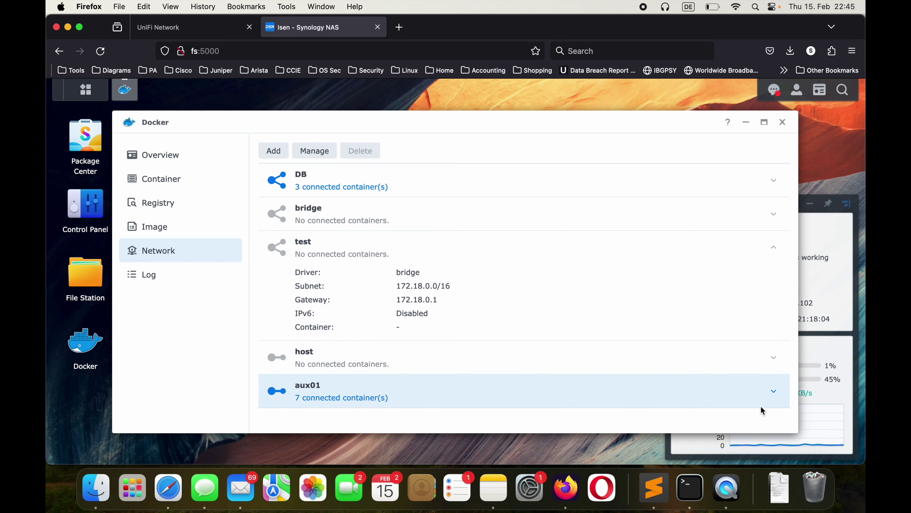
left_click(773, 393)
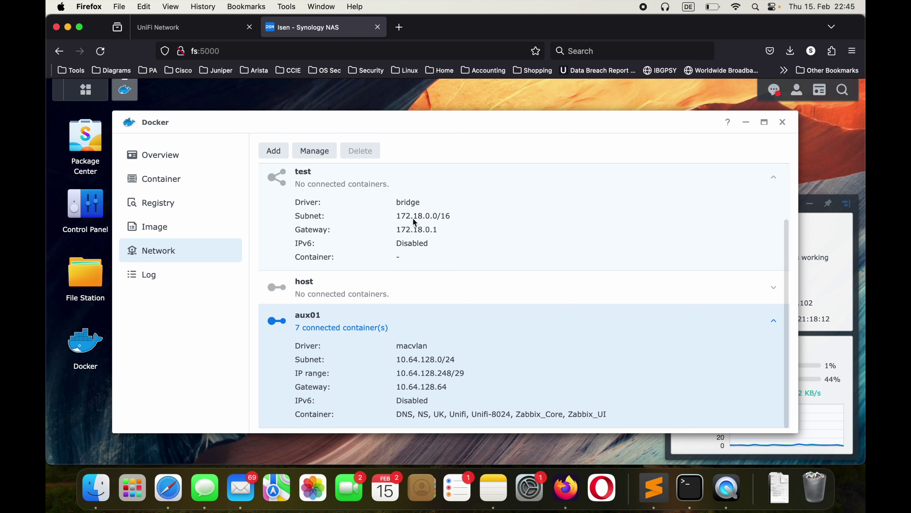
View the test network's container assignments without changing them, and delete the test network.
scroll(414, 222, "up", 3)
left_click(370, 249)
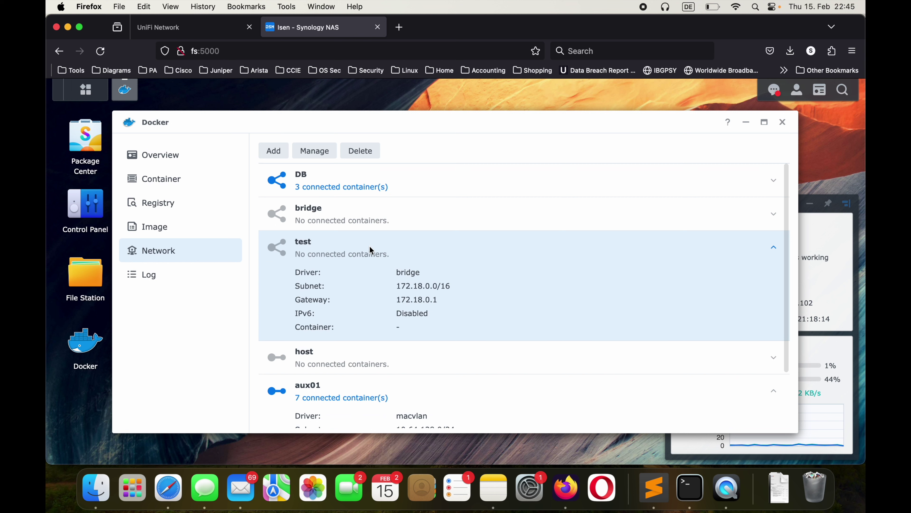
left_click(315, 150)
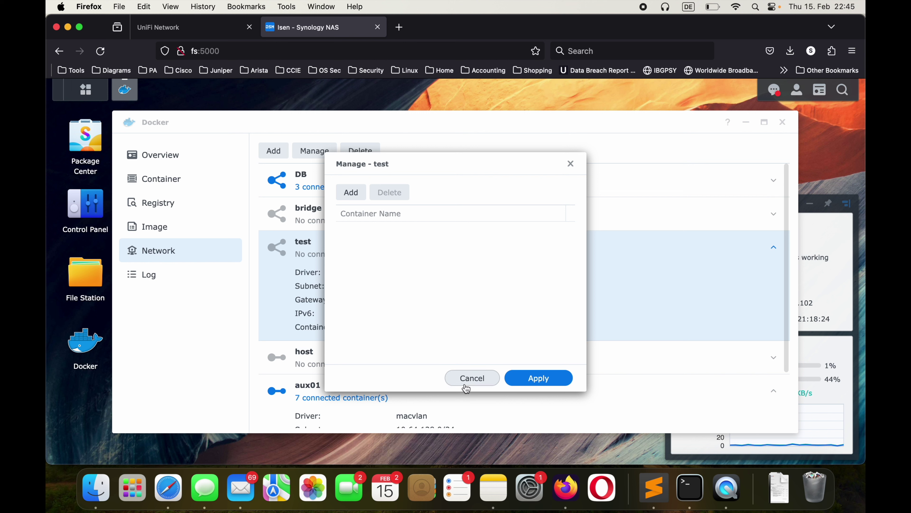
left_click(472, 377)
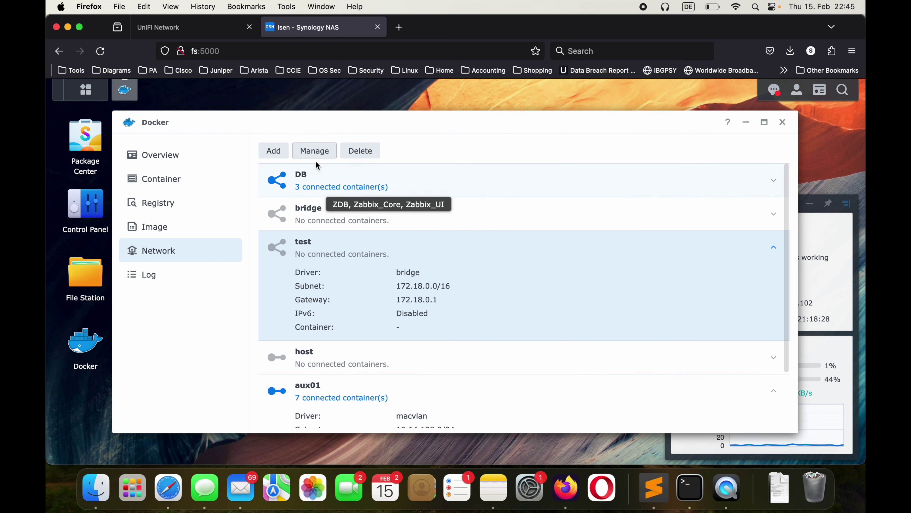
left_click(354, 153)
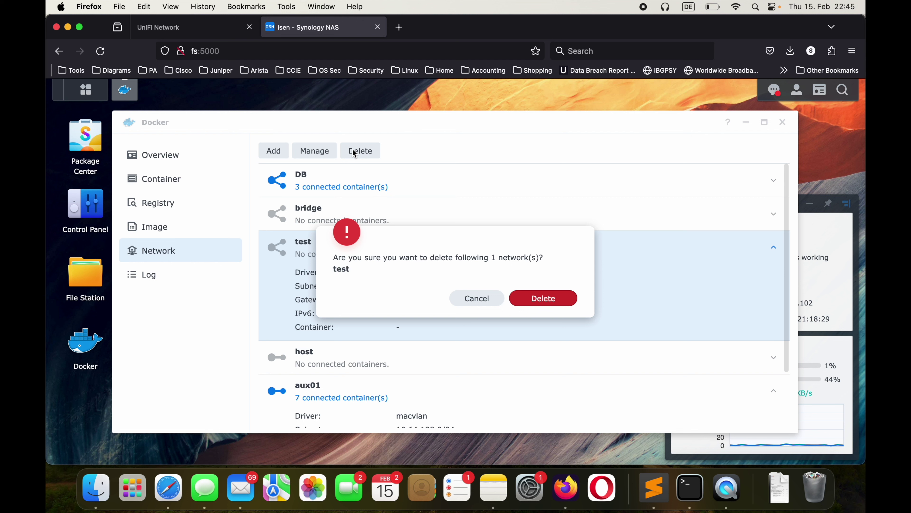
left_click(550, 299)
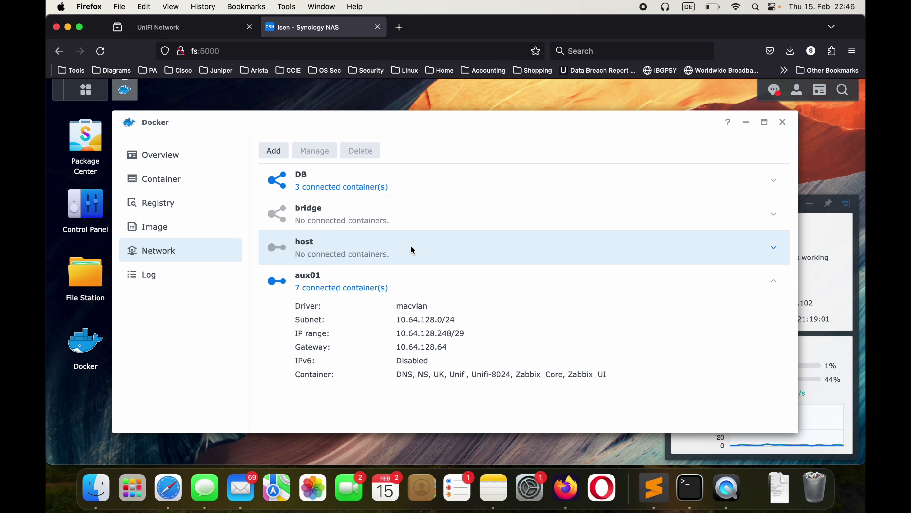
Check the NAS Control Panel's Terminal settings for the SSH service and close the Control Panel.
left_click(88, 211)
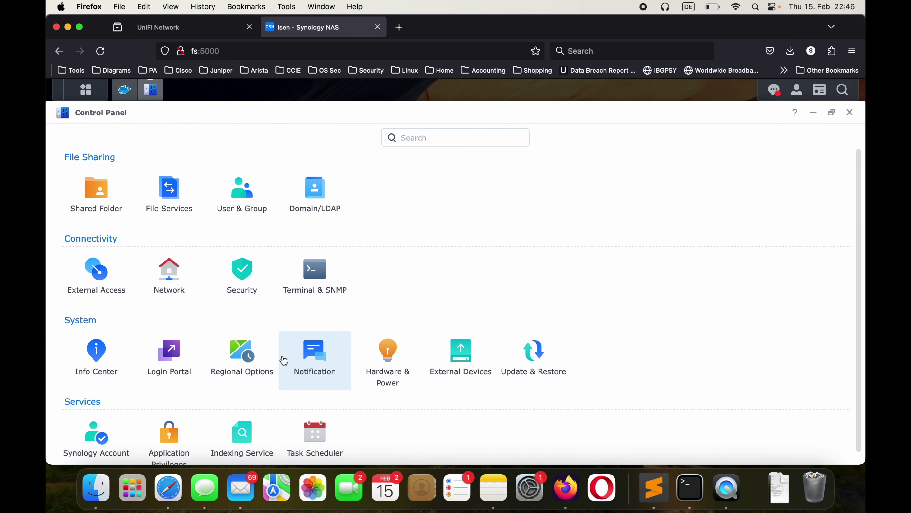
left_click(311, 271)
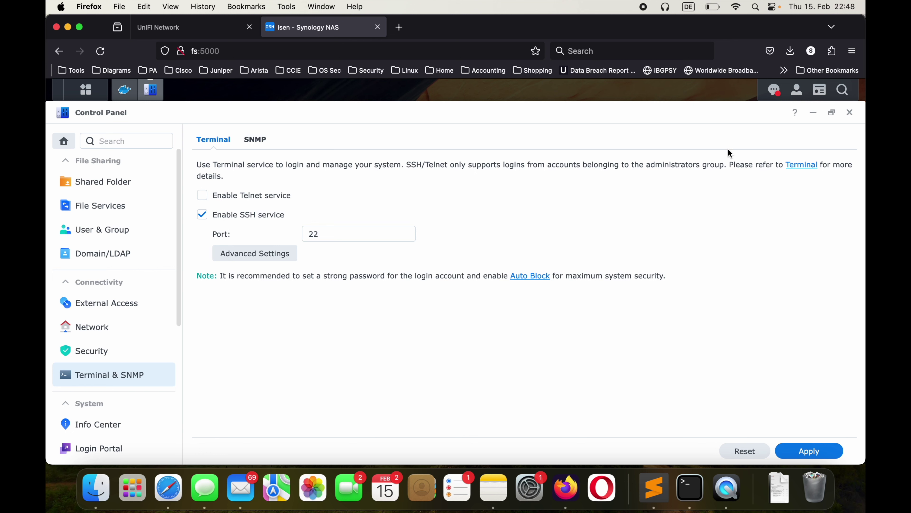
left_click(849, 113)
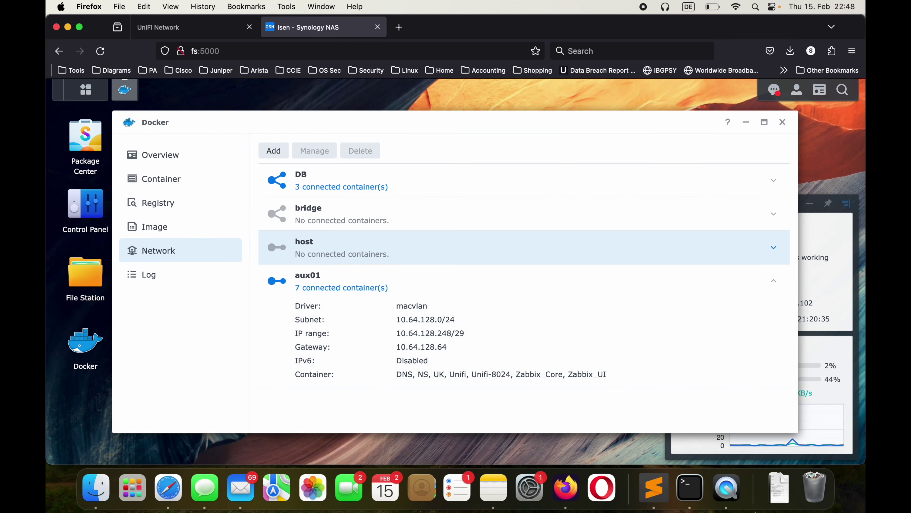
Switch to Sublime Text and review the Docker network creation commands in Docker.txt against the NAS network list.
left_click(700, 504)
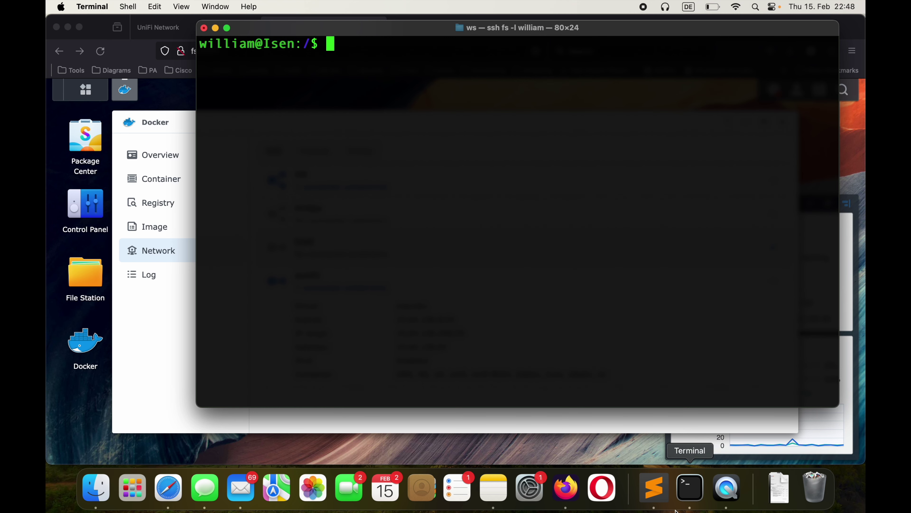
left_click(658, 506)
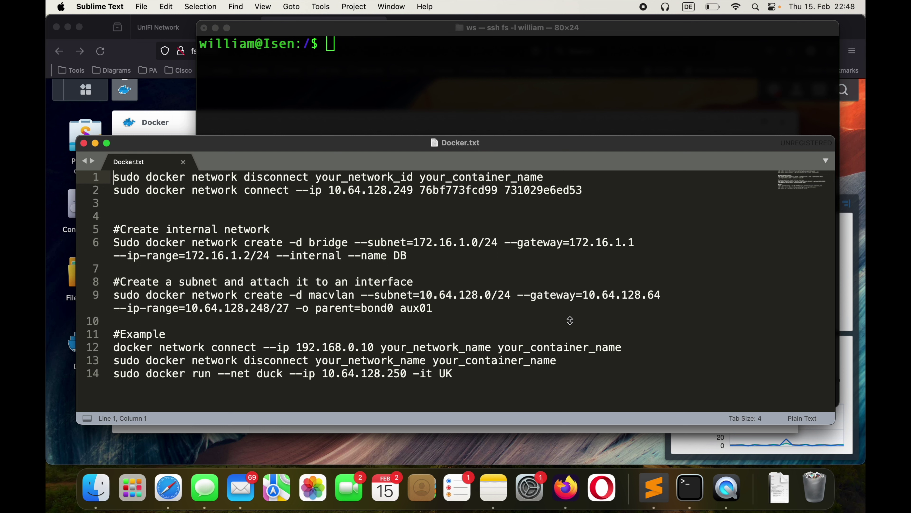
left_click(264, 229)
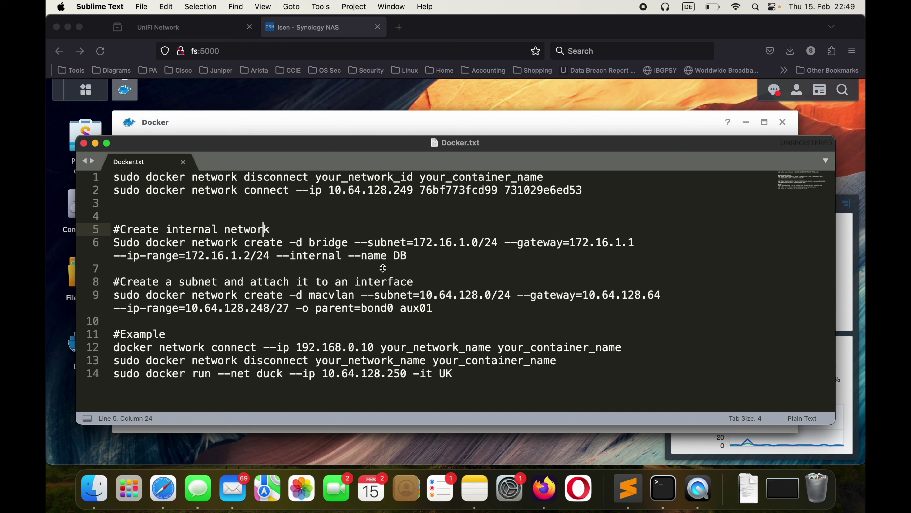
left_click(402, 125)
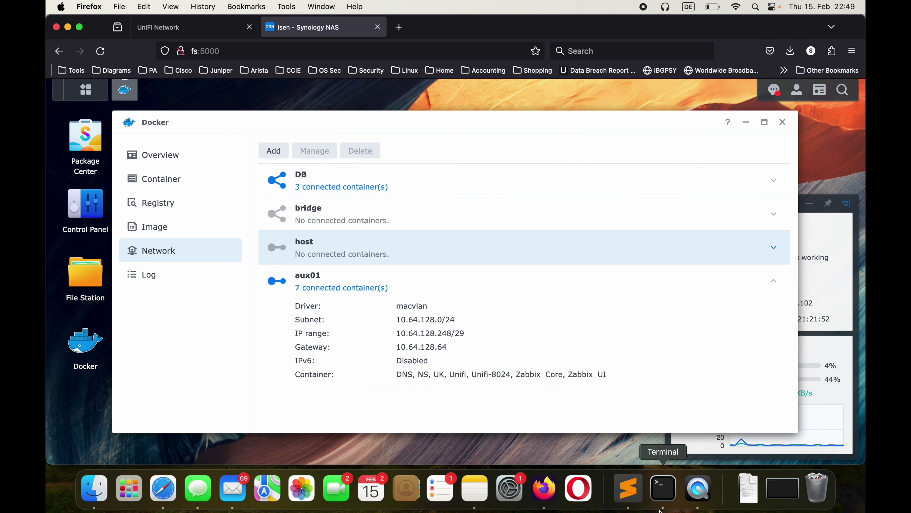
left_click(630, 504)
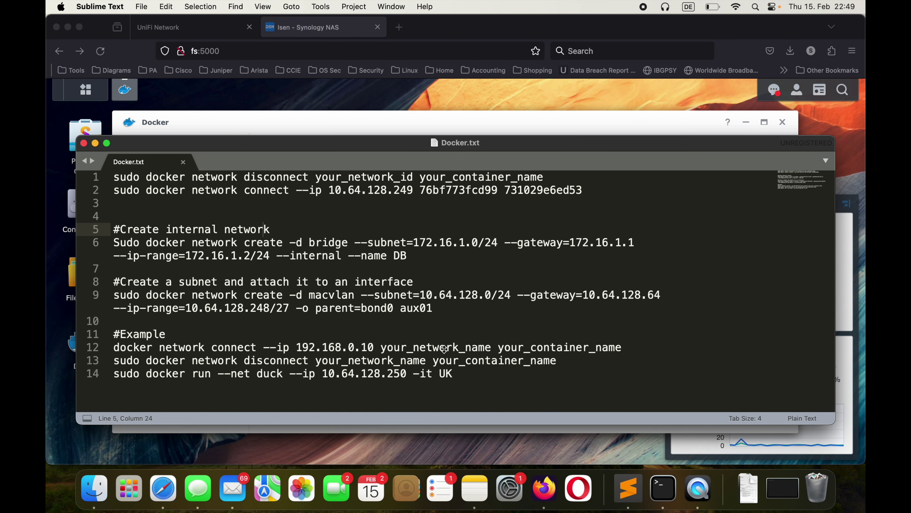
Replace the network name DB with Test_Bridge in the internal network command of Docker.txt.
left_click(412, 256)
key("BackSpace")
key("BackSpace")
key("BackSpace")
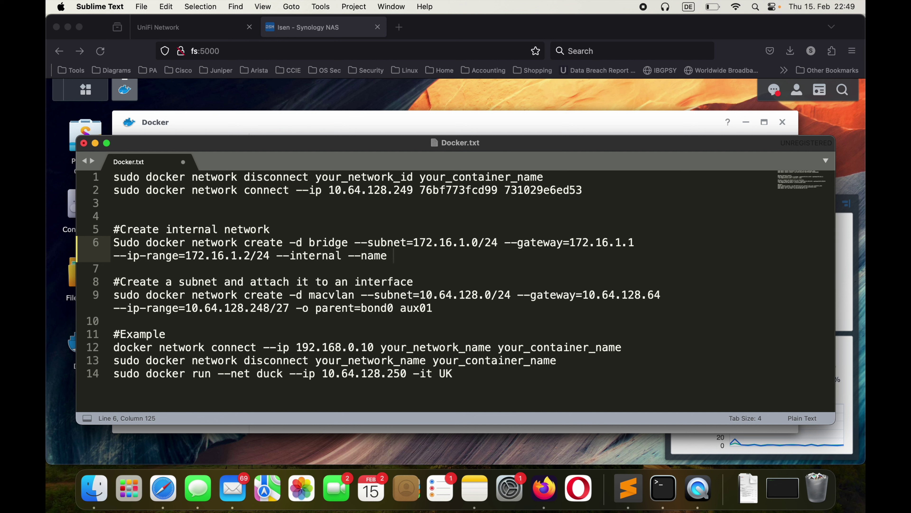
type("Test_Bridge")
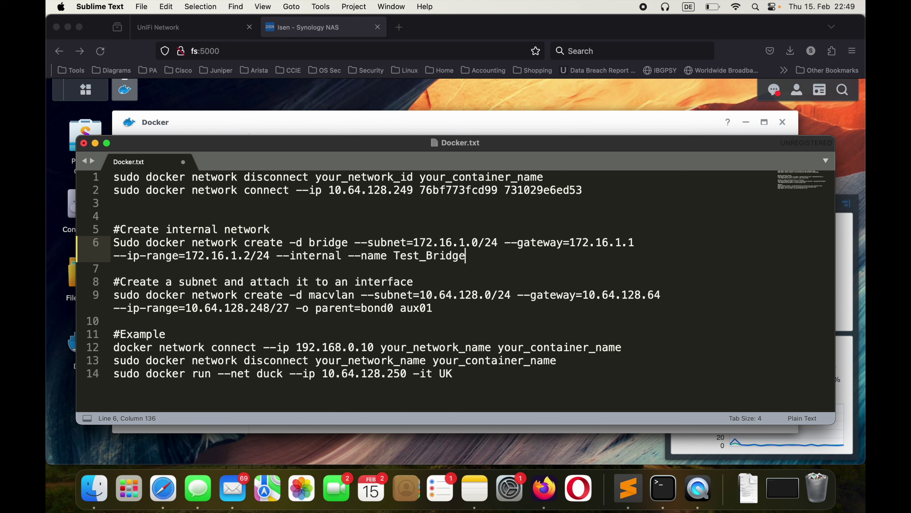
Change the internal network command to subnet 172.19.1.0/24, gateway 172.19.1.1 and IP range 172.19.1.2/24.
left_click(452, 242)
key("BackSpace")
type("9")
left_click(610, 244)
key("BackSpace")
type("9")
left_click(225, 256)
key("BackSpace")
type("8")
key("BackSpace")
type("9")
Copy the edited internal network command and try to run it in the Terminal SSH session.
left_click_drag(473, 257, 85, 246)
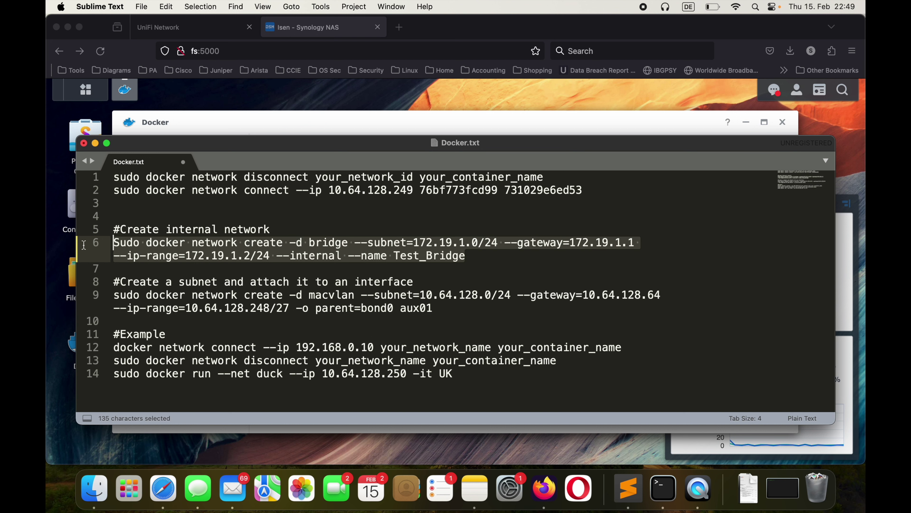
key("super+c")
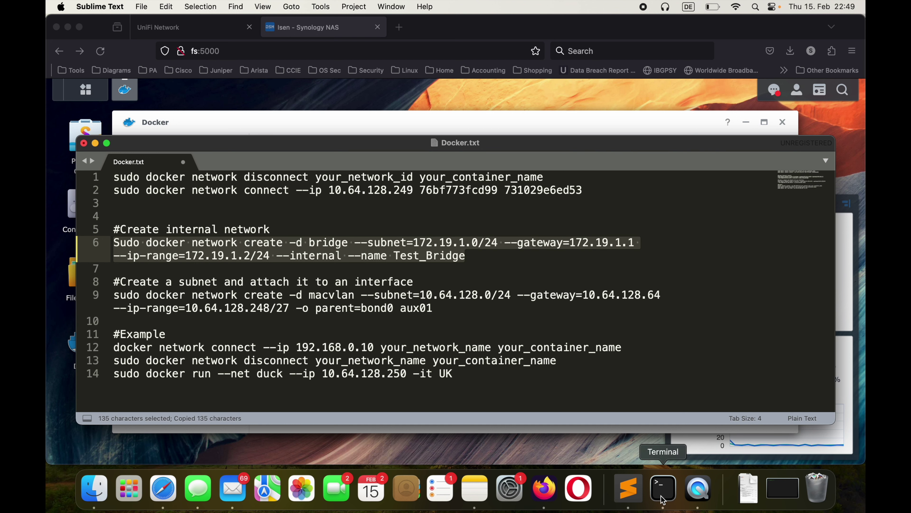
left_click(663, 488)
key("super+v")
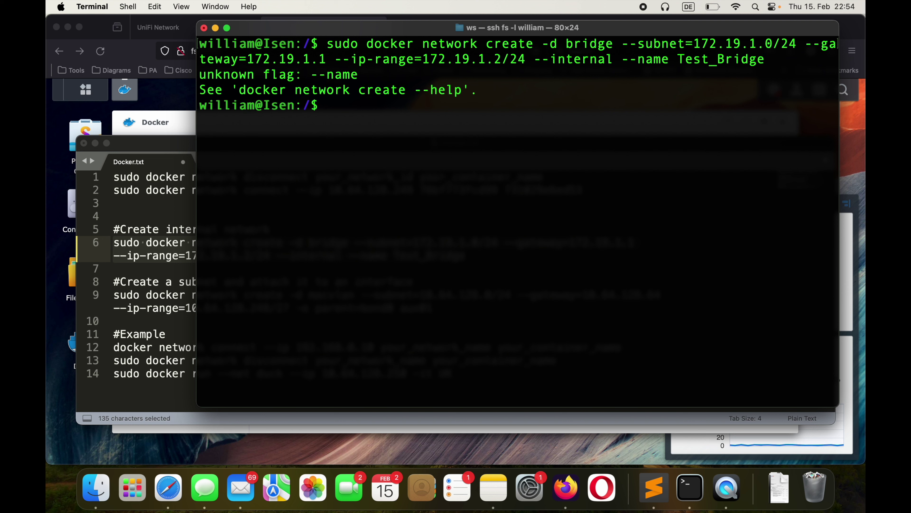
Recall the network create command, remove its --name flag so Test_Bridge directly follows --internal, and run it.
key("Up")
key("Left")
key("Left")
key("Left")
key("Left")
key("Left")
key("Left")
key("Left")
key("Left")
key("Left")
key("Left")
key("Left")
key("Left")
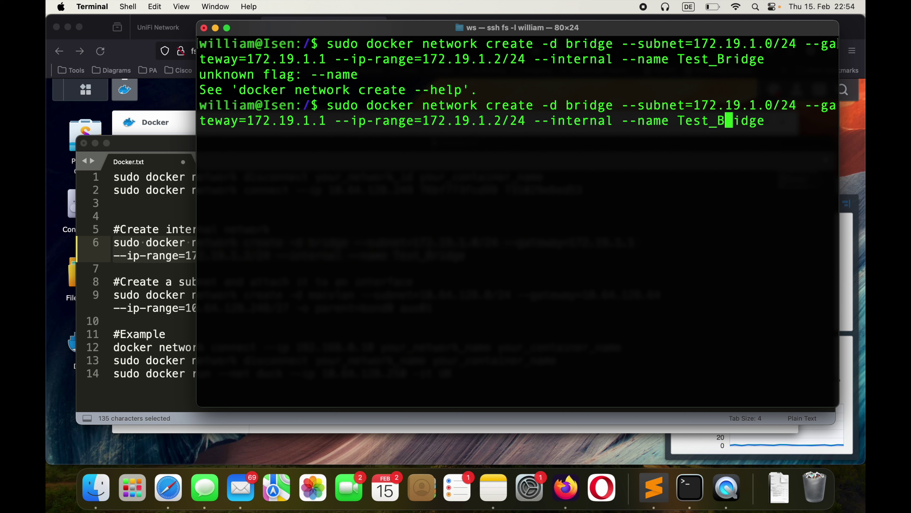
key("BackSpace")
key("BackSpace")
key("BackSpace")
key("BackSpace")
key("BackSpace")
key("BackSpace")
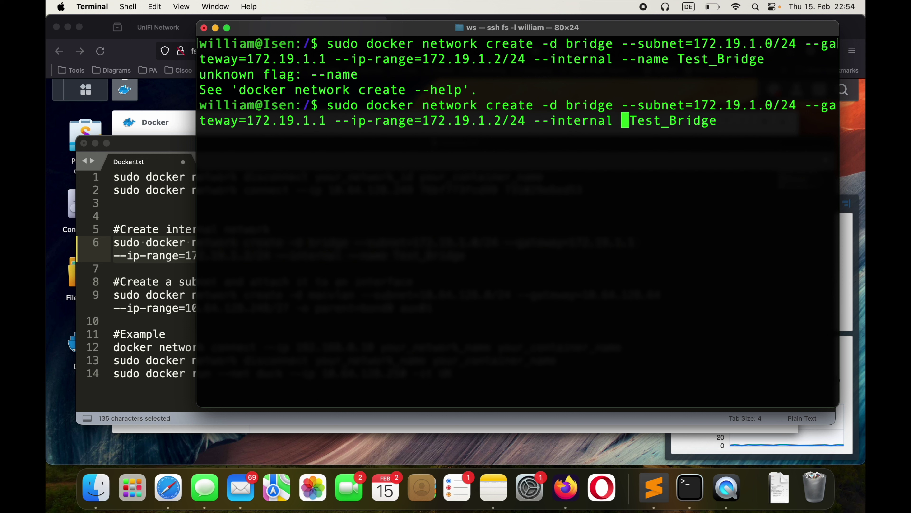
key("Right")
key("BackSpace")
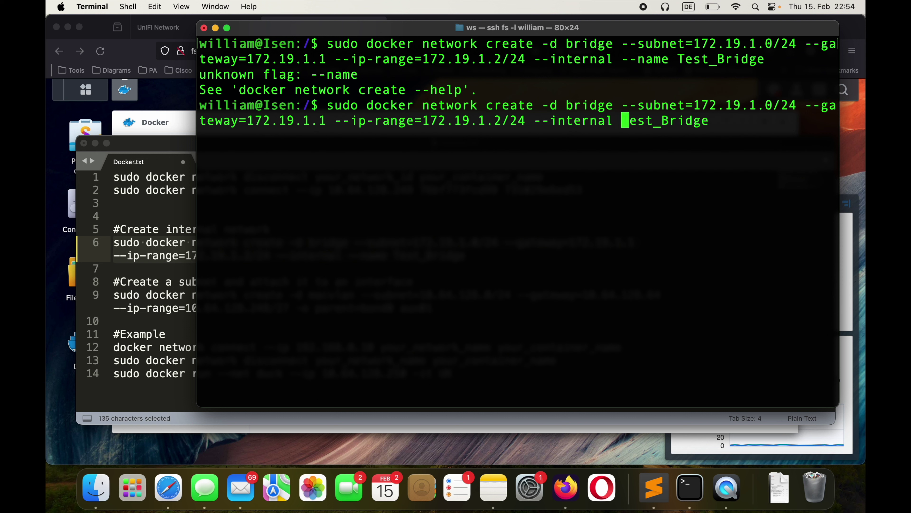
key("Return")
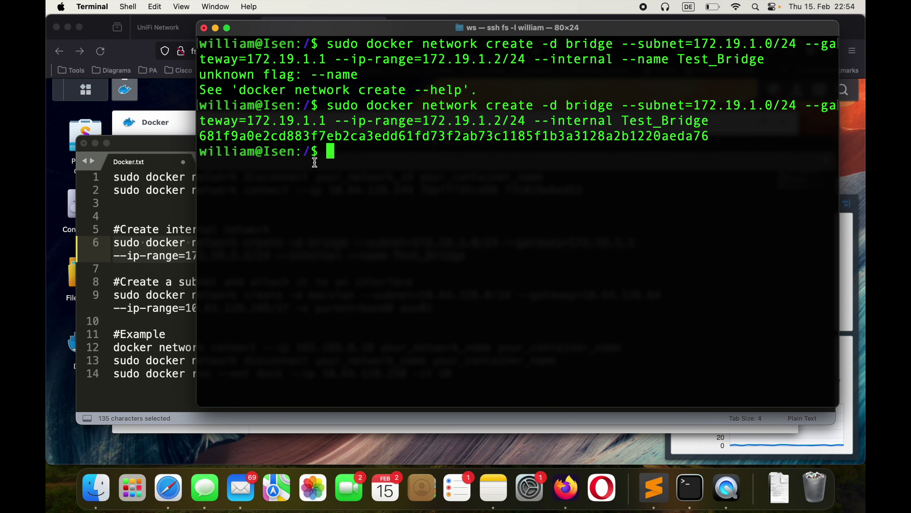
Switch back to Docker on the NAS, refresh the network list and select the Test_Bridge network.
left_click(178, 118)
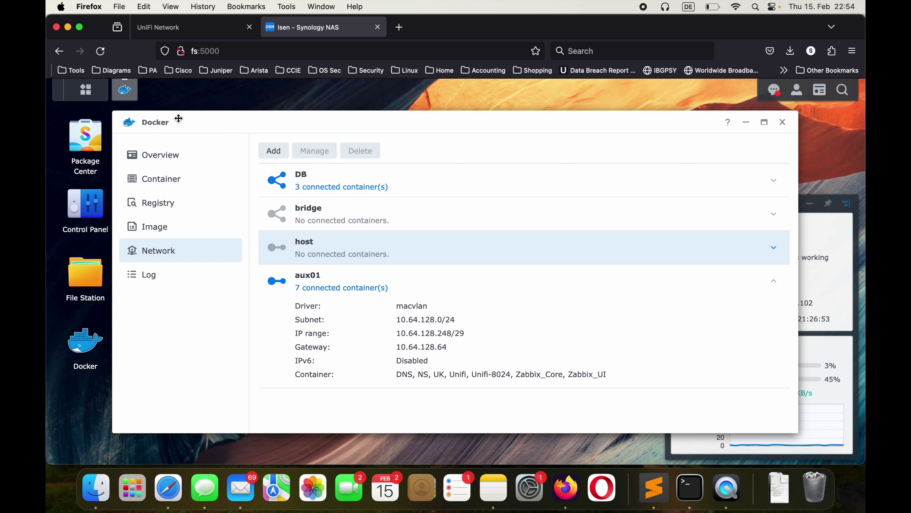
left_click(178, 230)
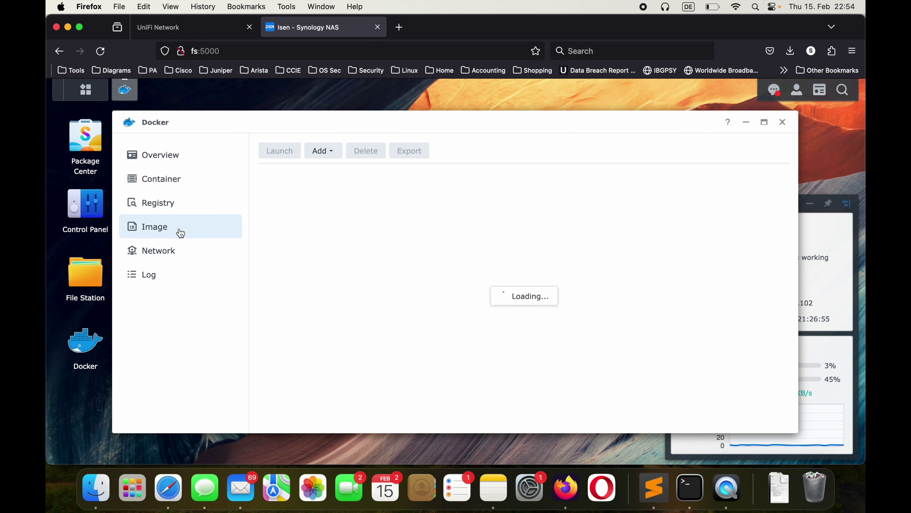
left_click(179, 251)
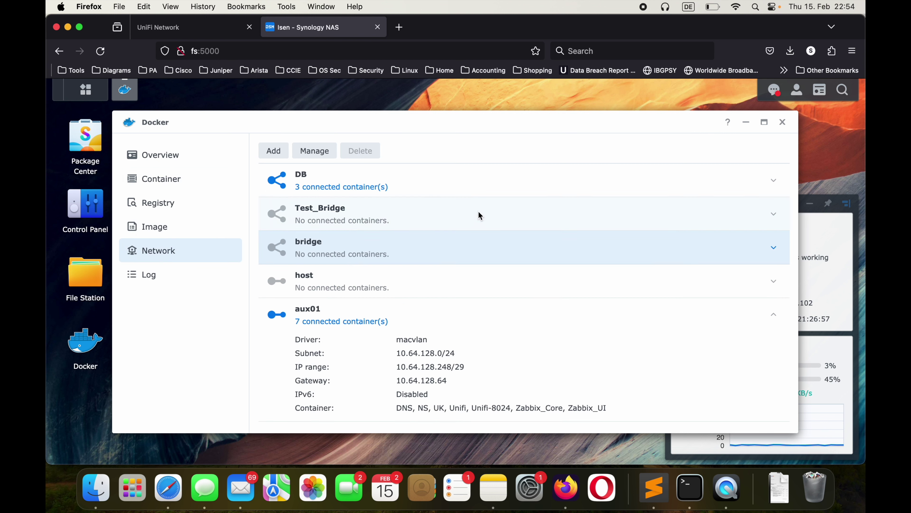
left_click(434, 213)
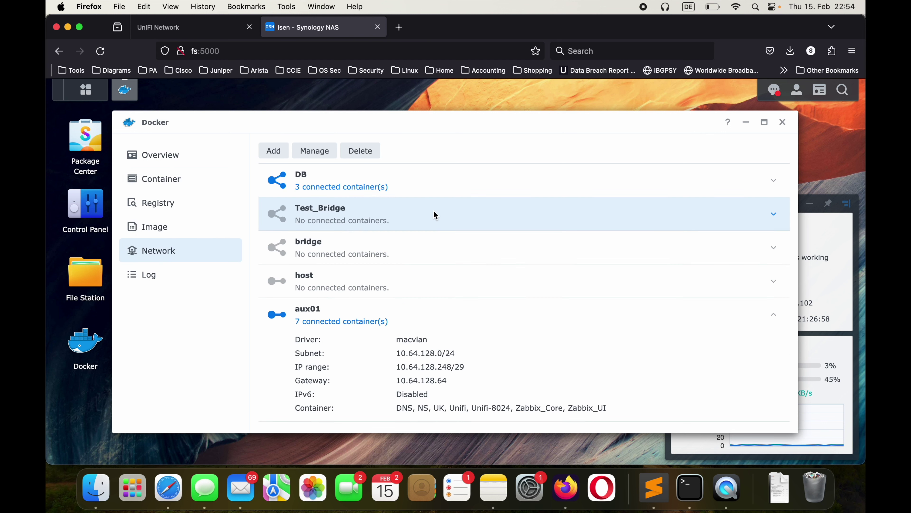
Expand the details of the Test_Bridge network and delete that network.
left_click(774, 214)
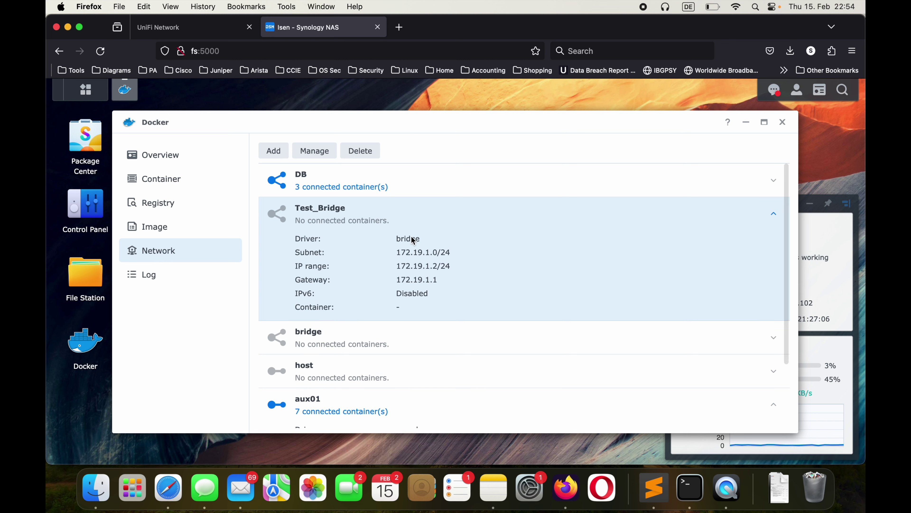
left_click(357, 155)
left_click(561, 302)
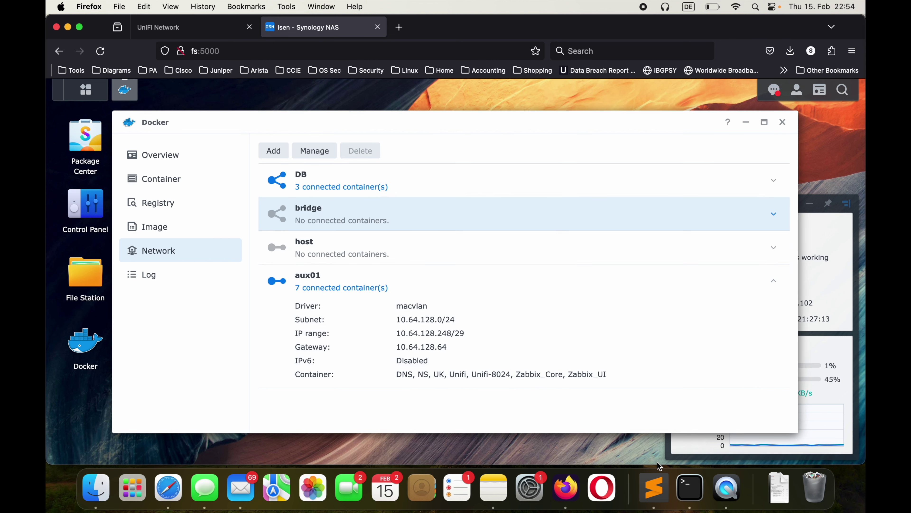
Switch to Docker.txt in Sublime Text and rename the network in the macvlan create command to aux02.
left_click(653, 486)
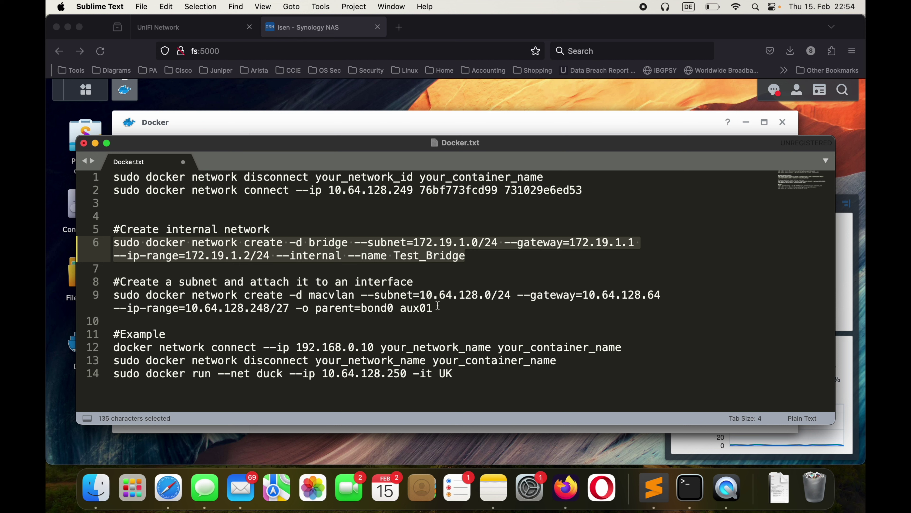
left_click_drag(437, 308, 109, 301)
key("super+c")
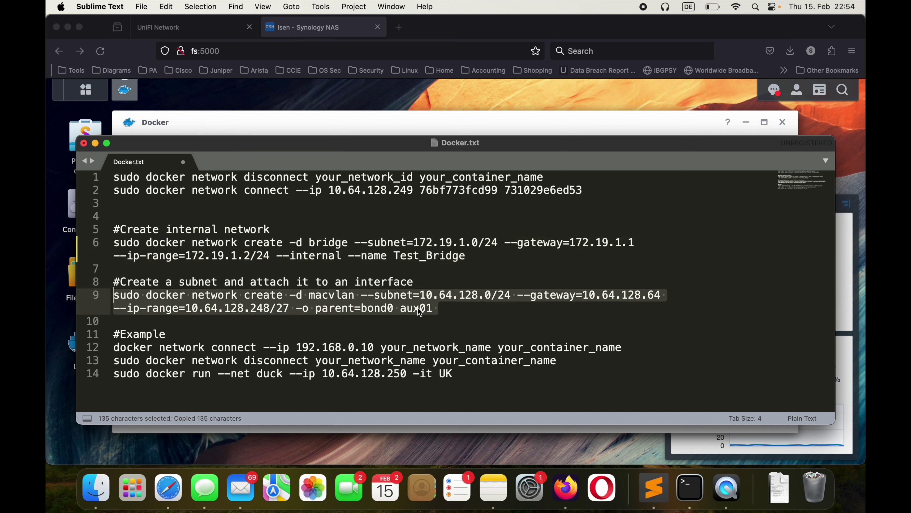
left_click(433, 308)
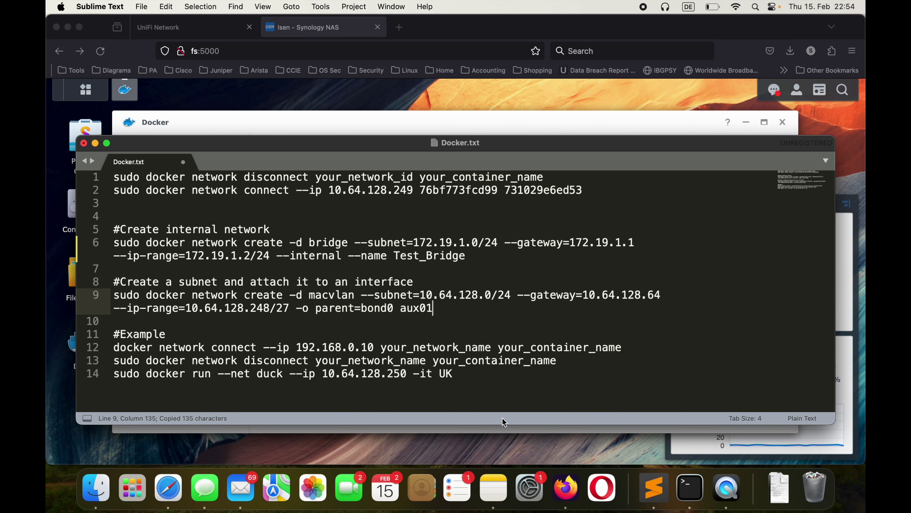
left_click(558, 107)
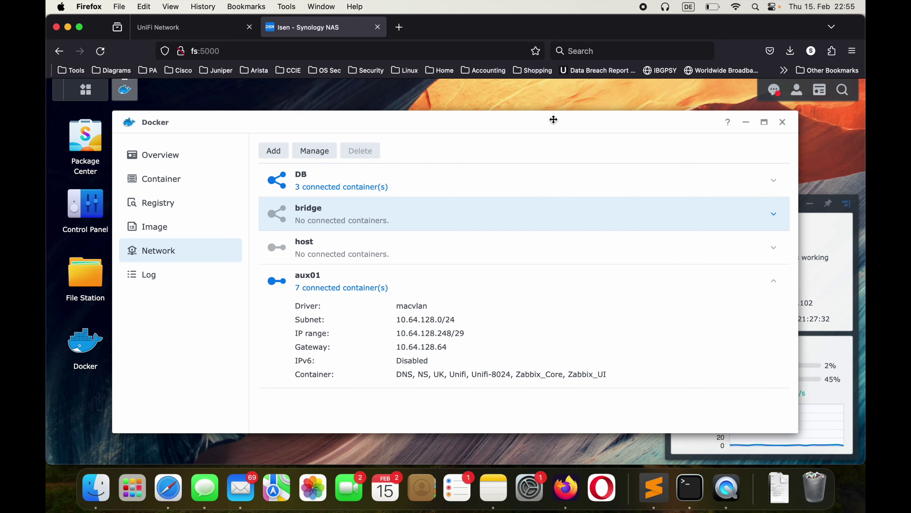
key("super+Tab")
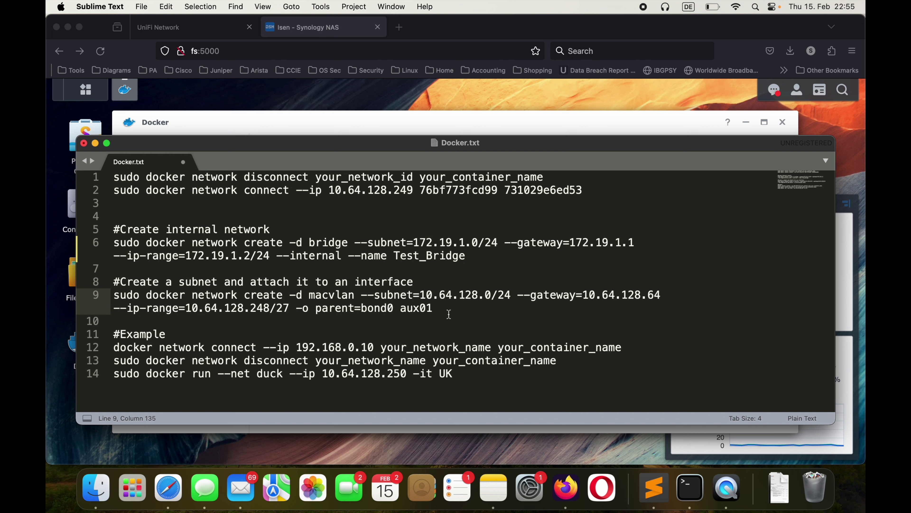
key("BackSpace")
type("2")
Copy the aux02 macvlan command with subnet 10.64.128.0/24 and try to run it in the Terminal SSH session.
left_click_drag(435, 308, 113, 303)
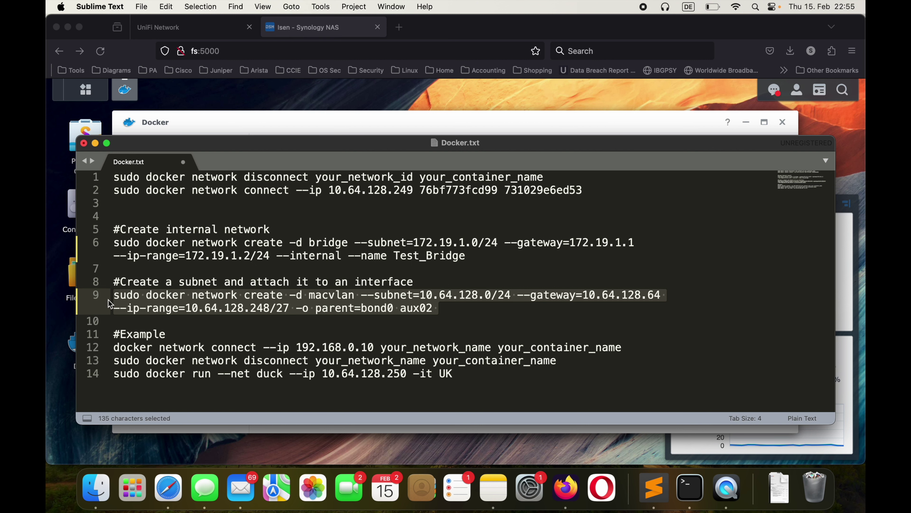
key("super+c")
left_click(689, 492)
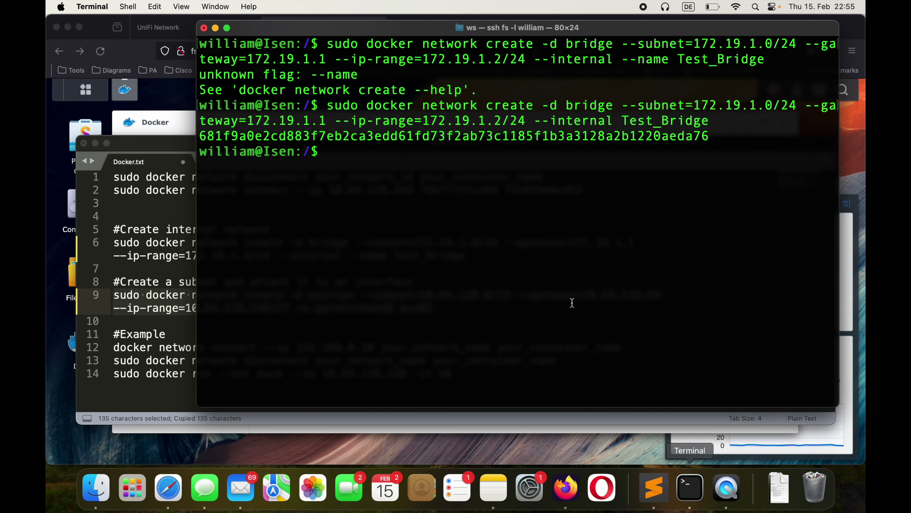
key("super+v")
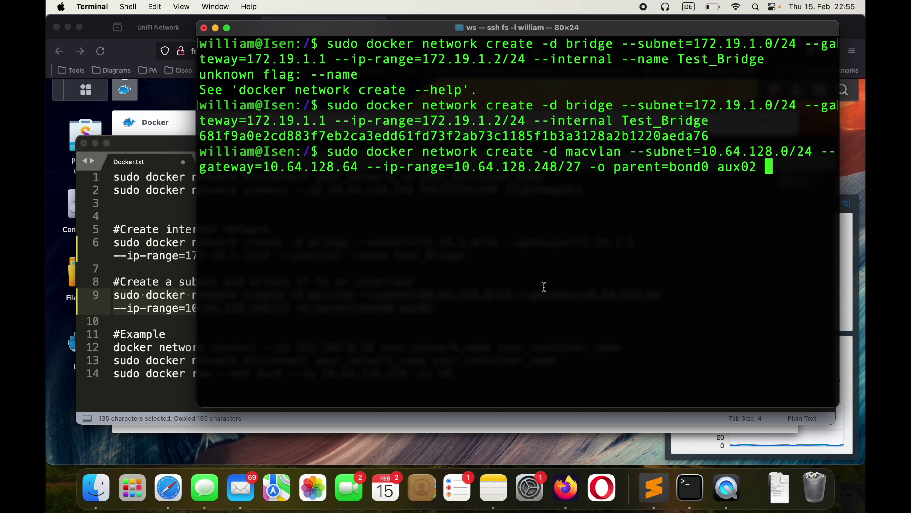
key("Return")
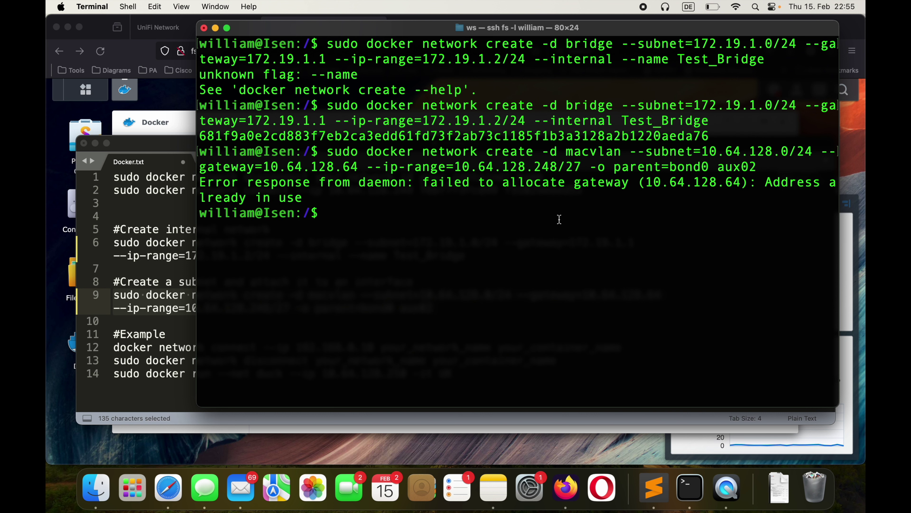
Back in Docker.txt, change the macvlan command to subnet 10.64.129.0/24, gateway 10.64.129.64 and IP range 10.64.129.248/27.
left_click(646, 488)
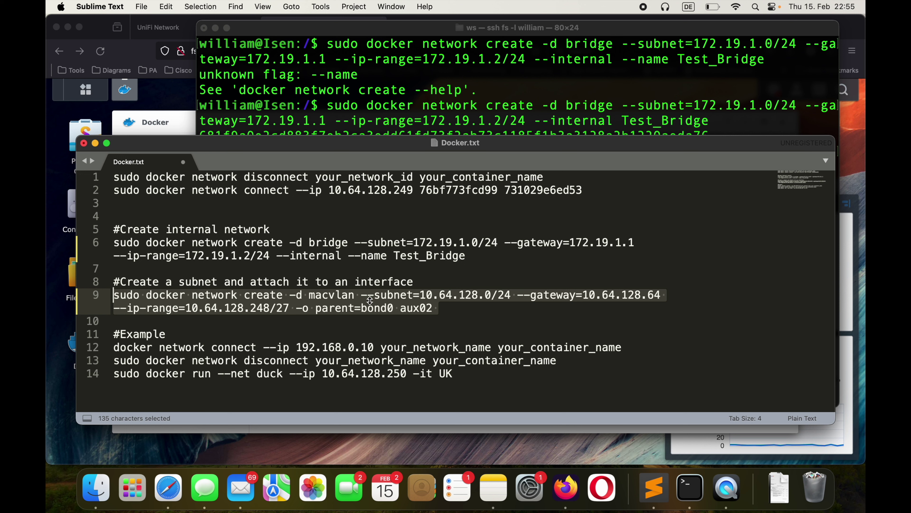
left_click(244, 309)
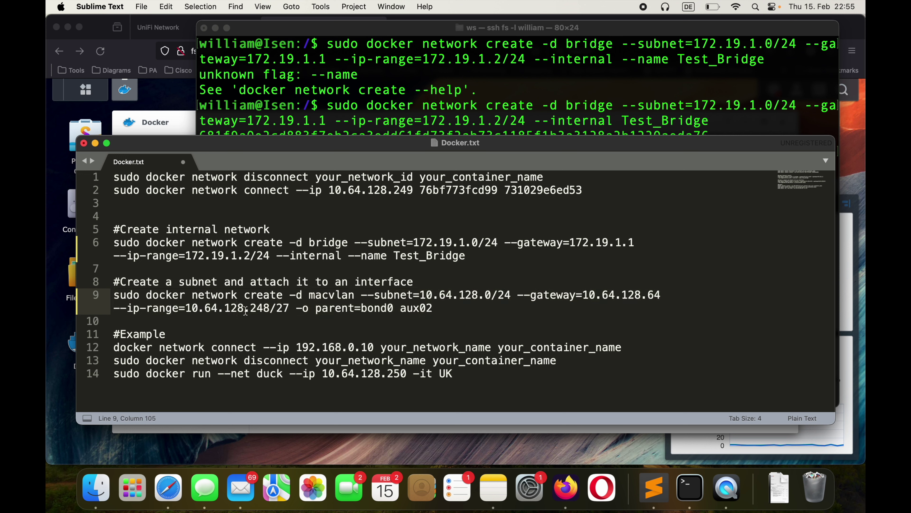
key("Delete")
type("9")
left_click(480, 299)
key("BackSpace")
type("9")
left_click(643, 298)
key("BackSpace")
type("9")
Copy the edited macvlan command for aux02 and try to run it in the Terminal SSH session.
left_click_drag(498, 320, 84, 297)
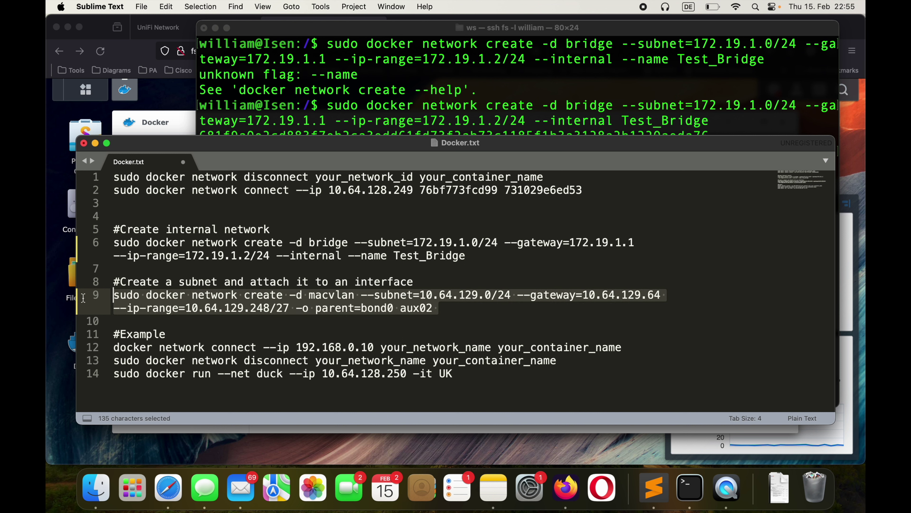
key("super+c")
left_click(528, 118)
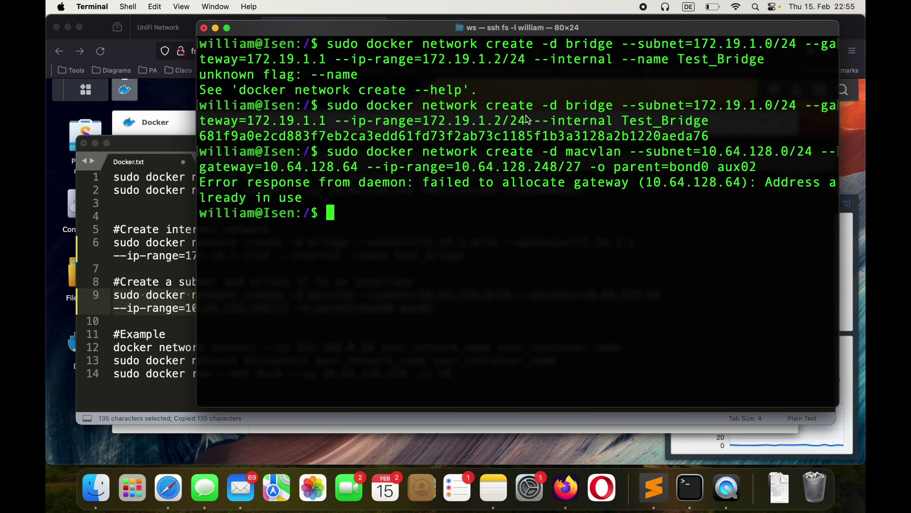
key("super+v")
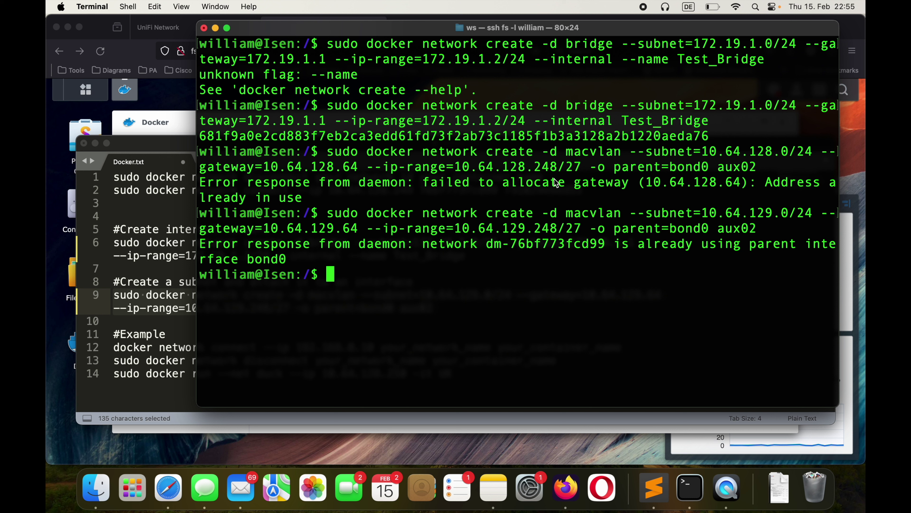
Examine the aux01 network's settings and connected containers in Docker on the NAS alongside the macvlan command in Docker.txt.
left_click(541, 431)
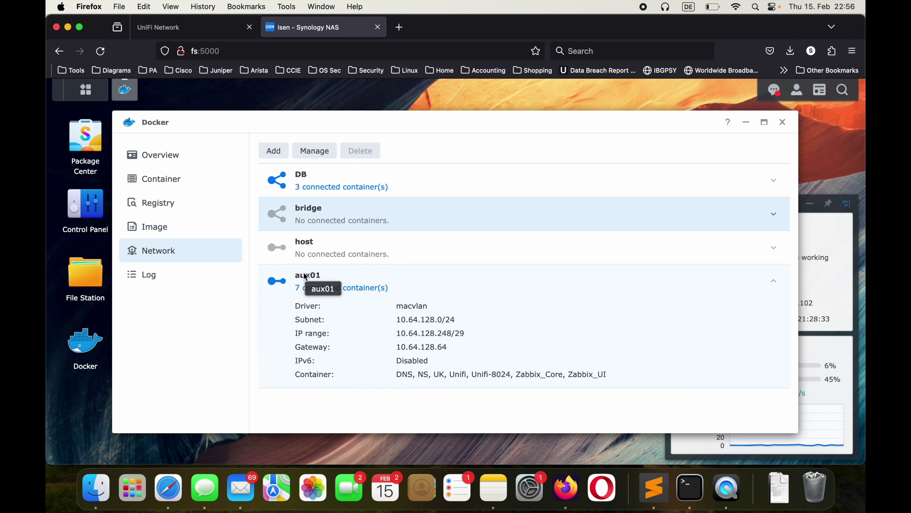
mouse_move(337, 290)
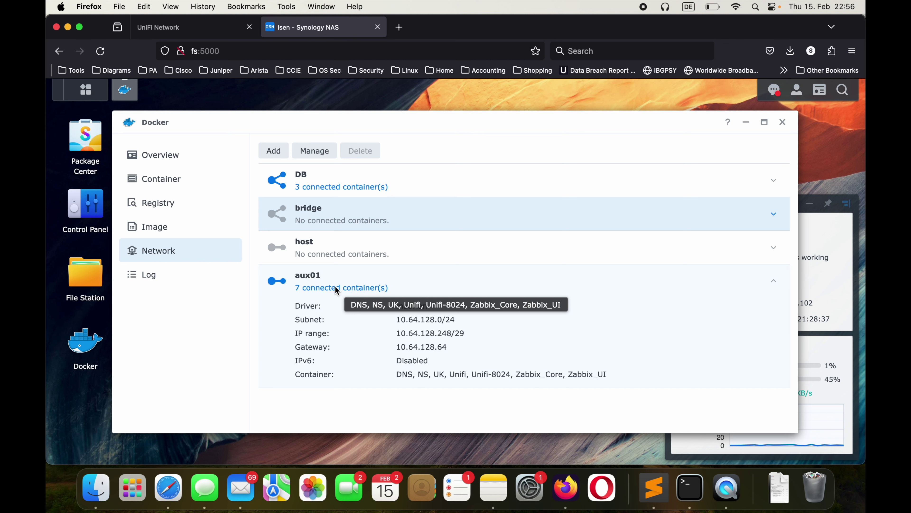
left_click(654, 487)
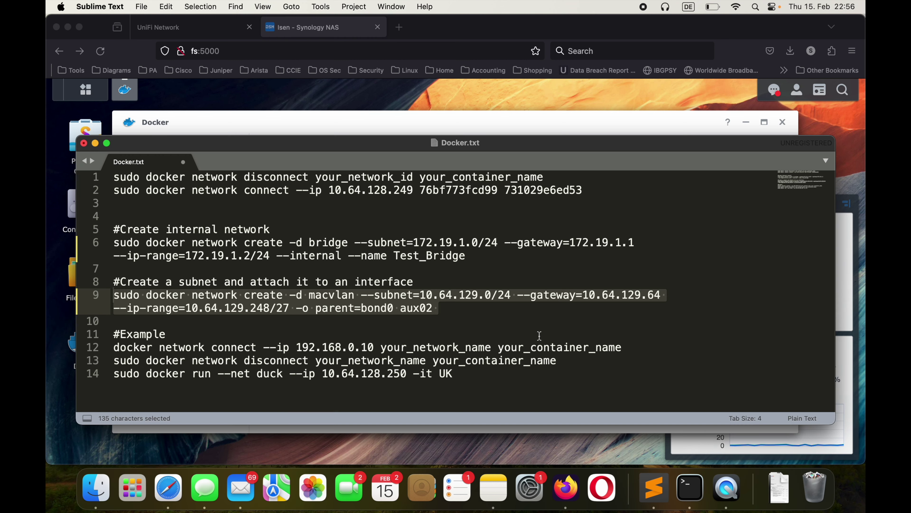
left_click(561, 432)
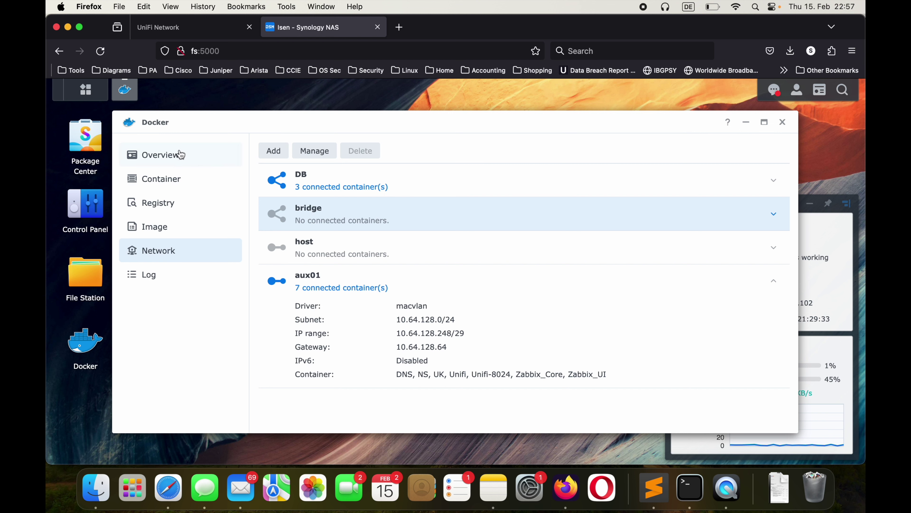
left_click(170, 186)
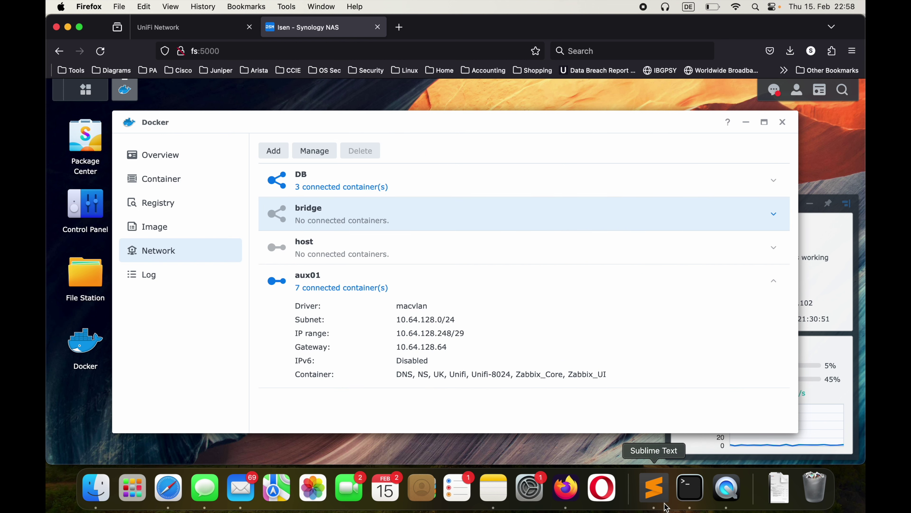
left_click(654, 488)
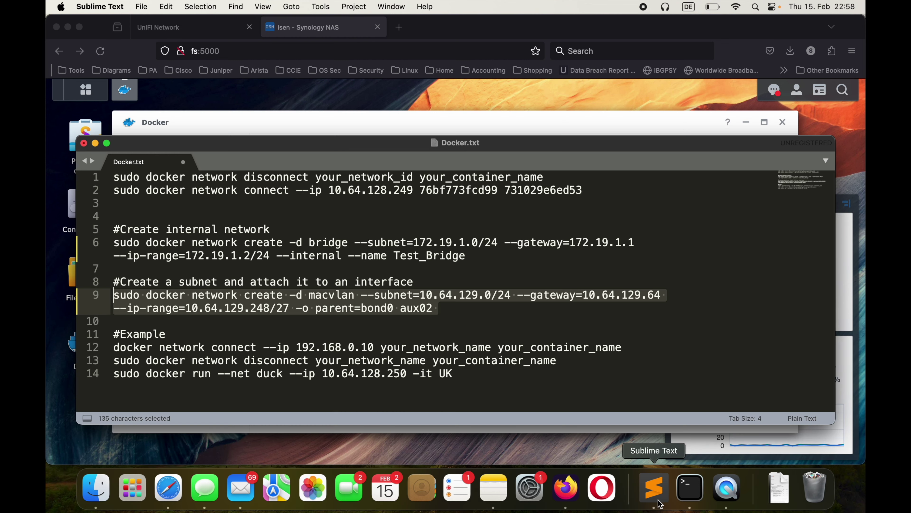
left_click(450, 313)
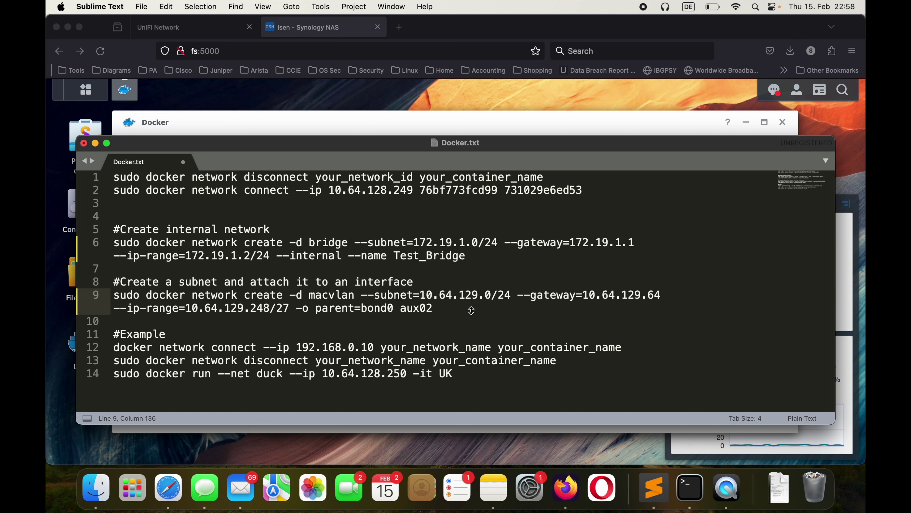
key("super+Tab")
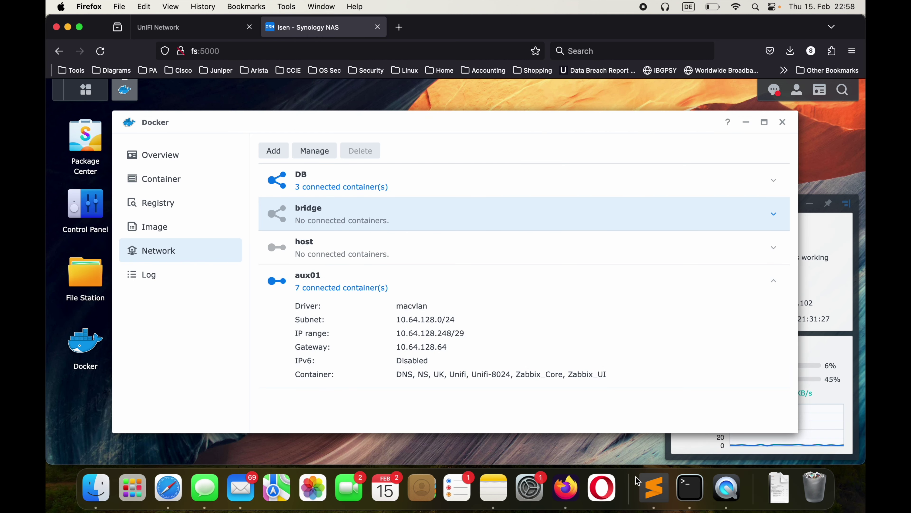
left_click(653, 485)
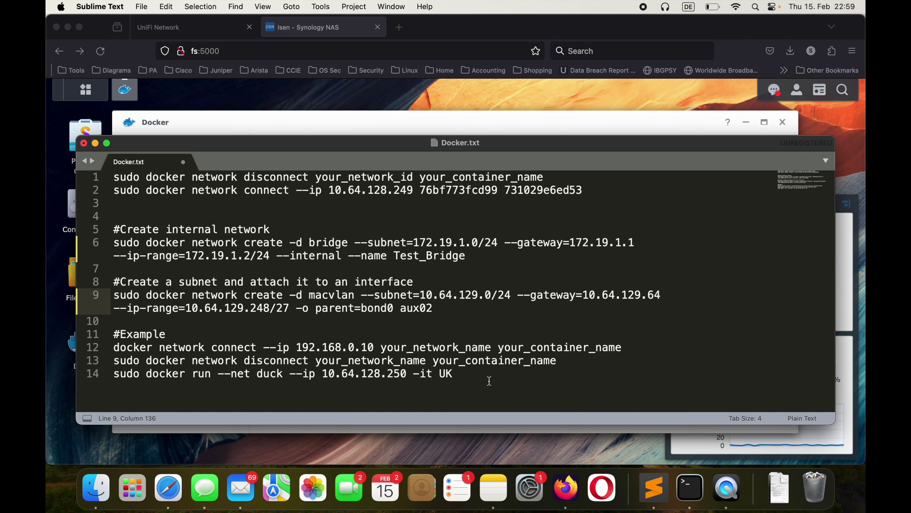
Switch to Terminal, run sudo docker network list, and check the network IDs and drivers.
left_click(689, 487)
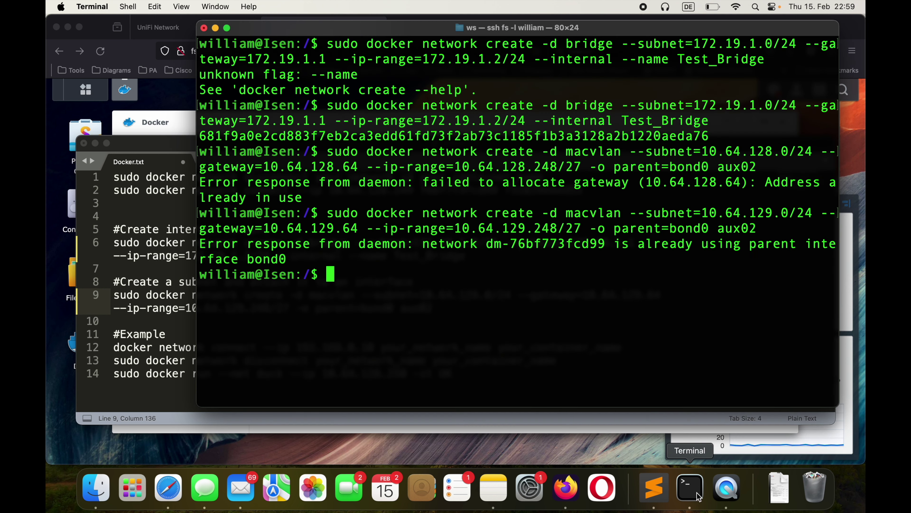
type("sud")
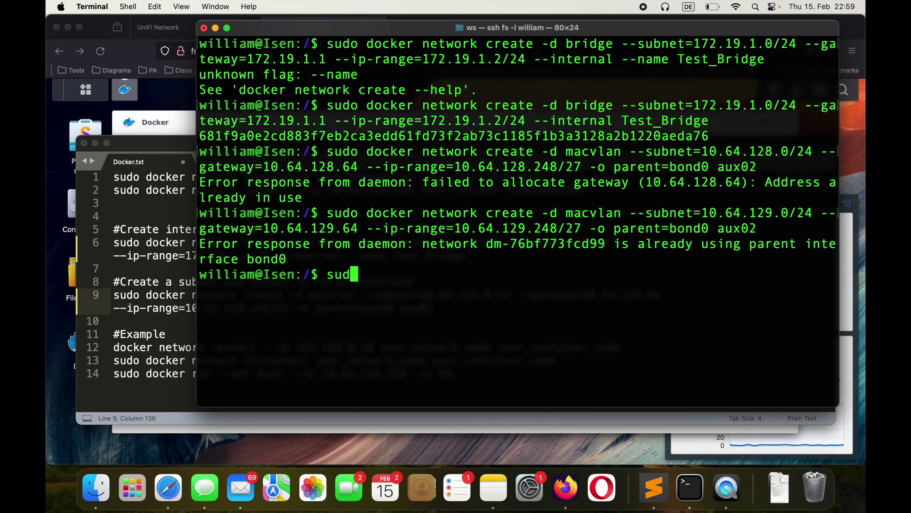
type("o docker ")
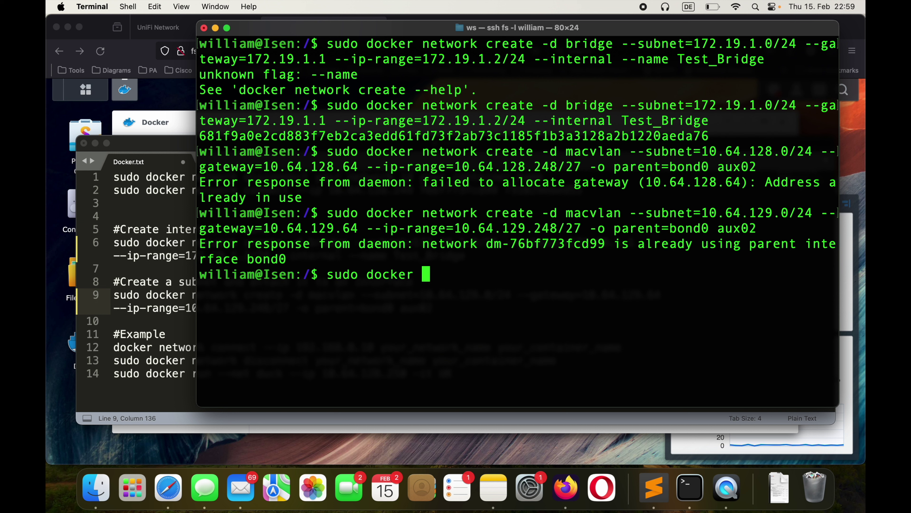
type("network list")
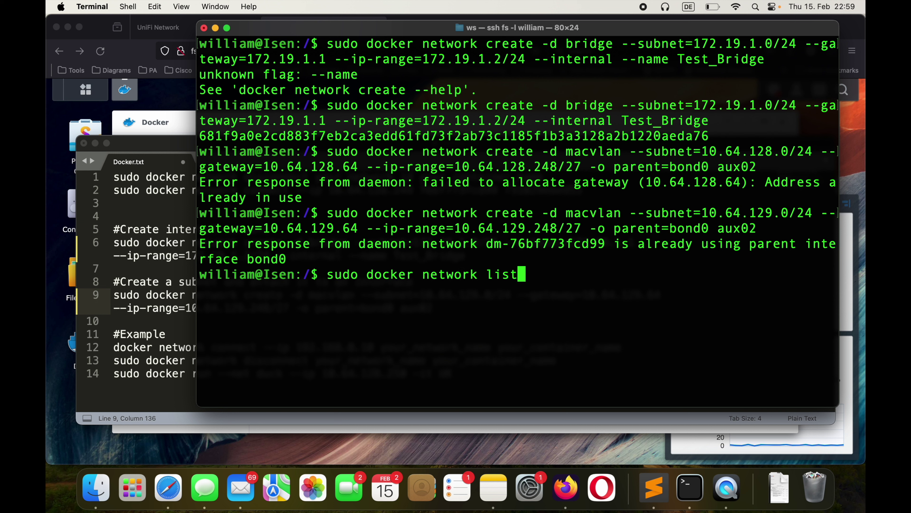
key("Return")
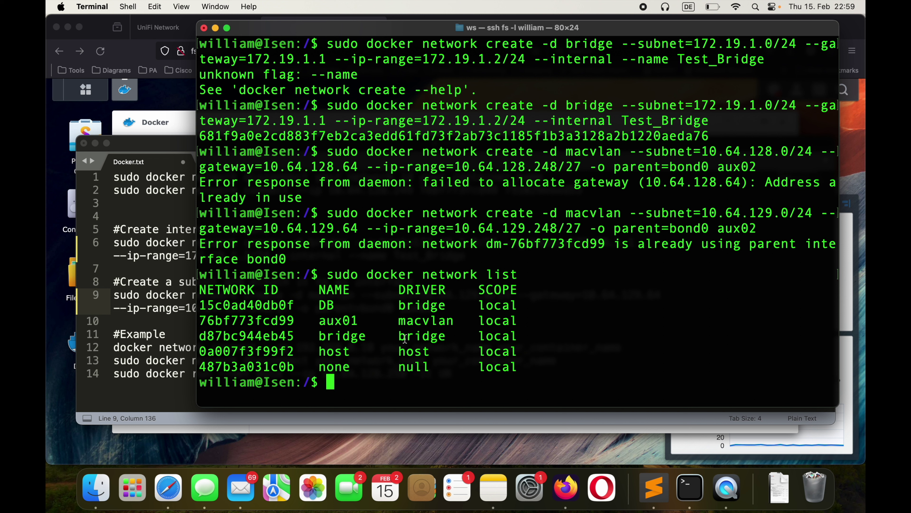
double_click(413, 337)
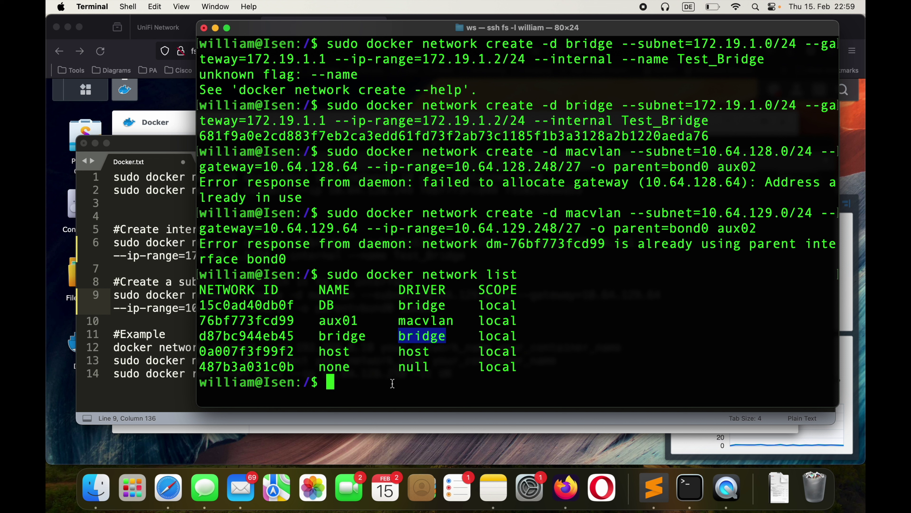
left_click(424, 322)
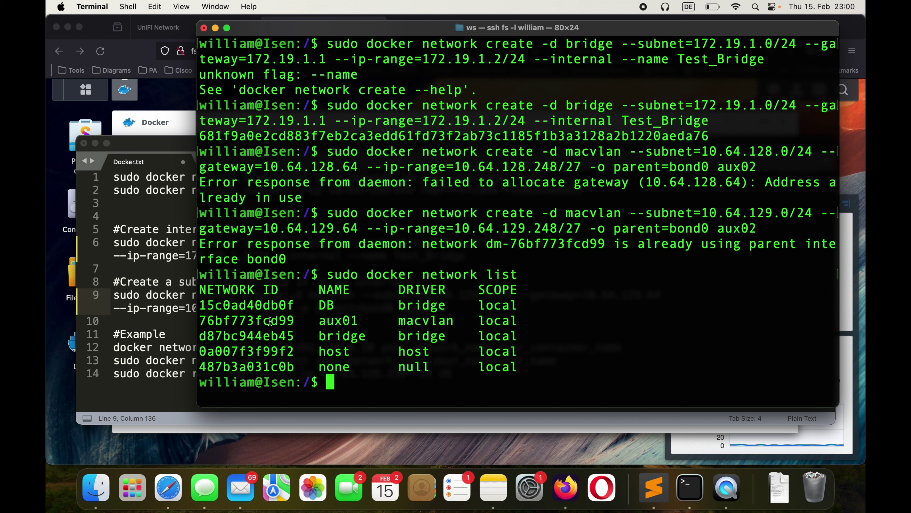
Run sudo docker ps to list the running containers and select the container ID of Unifi-8024.
type("sudo docker ps")
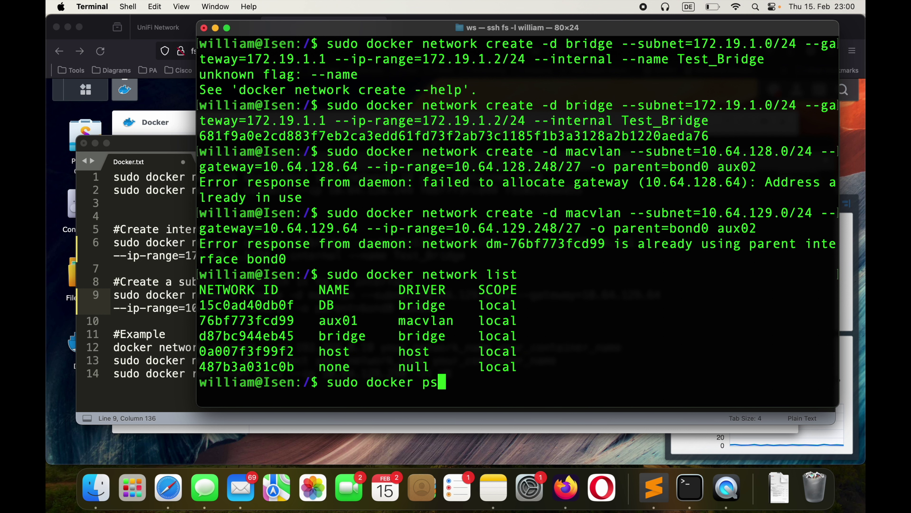
key("Return")
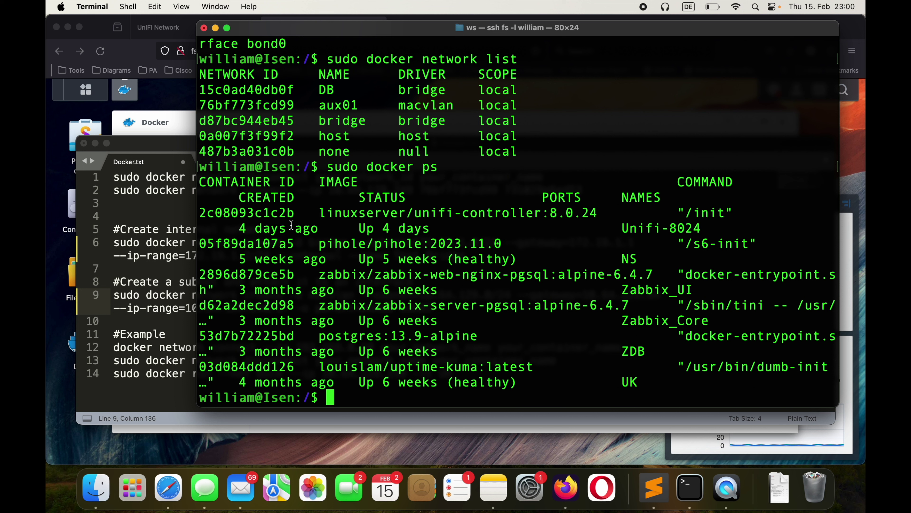
double_click(280, 214)
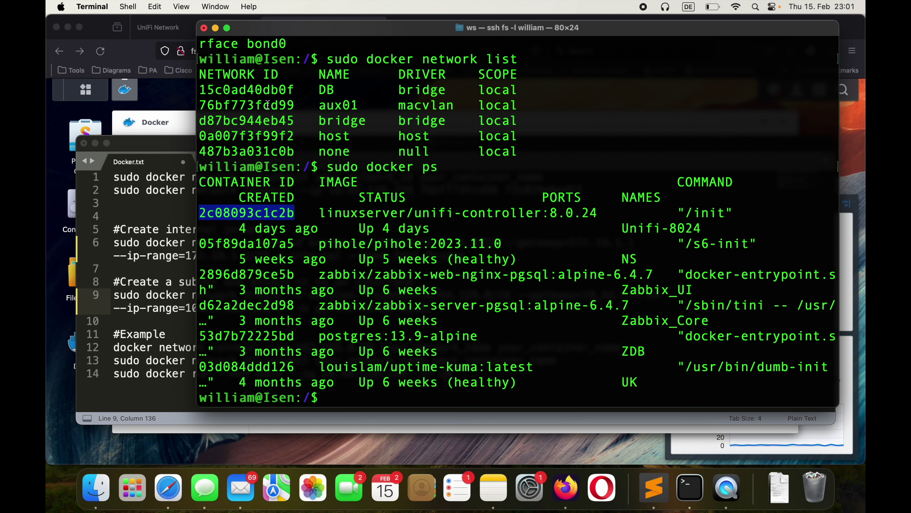
Copy the aux01 network ID from Terminal into a new line at the end of Docker.txt, labelled "net id".
double_click(277, 104)
key("super+c")
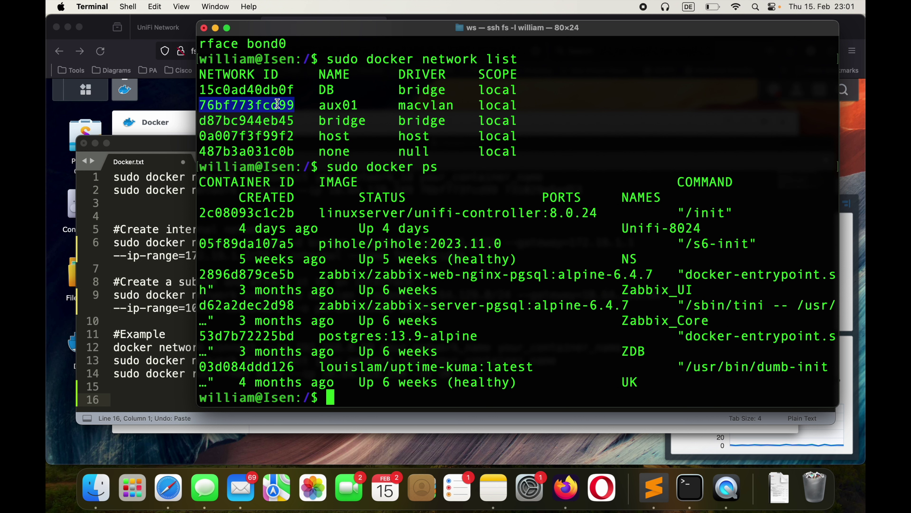
left_click(168, 398)
key("super+v")
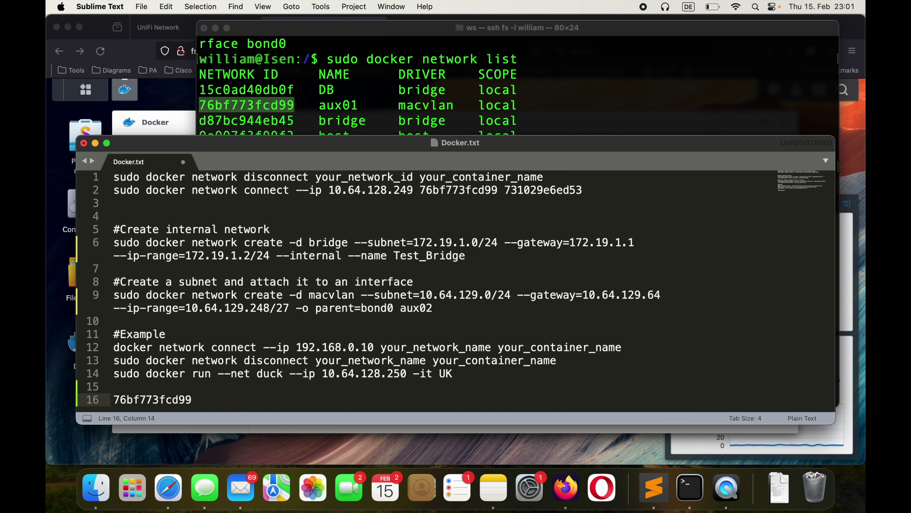
type("net id")
Copy the Unifi-8024 container ID from Terminal to the line below the network ID in Docker.txt, labelled "c id".
left_click(342, 121)
double_click(270, 216)
key("super+c")
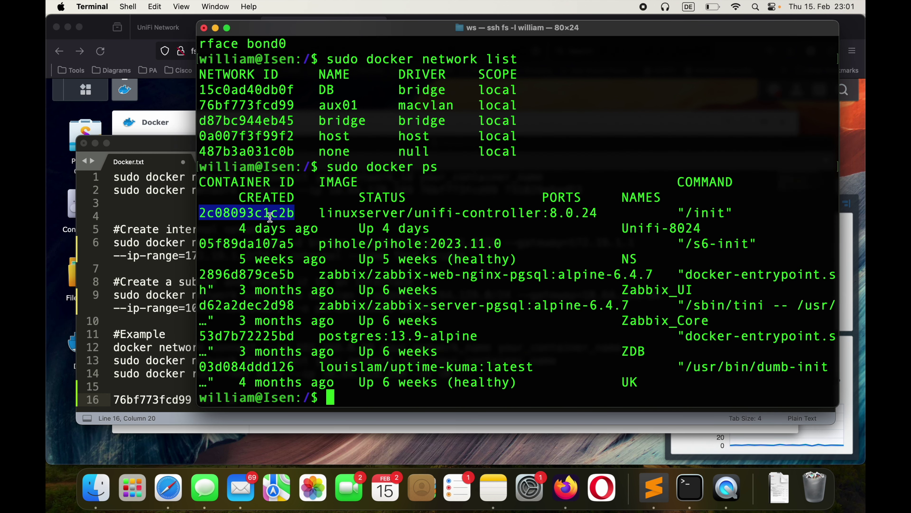
left_click(121, 368)
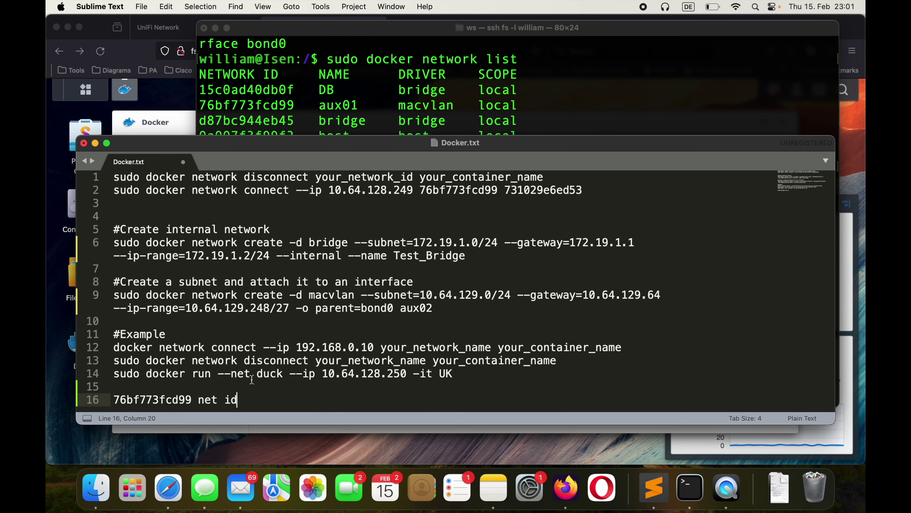
key("Return")
key("super+v")
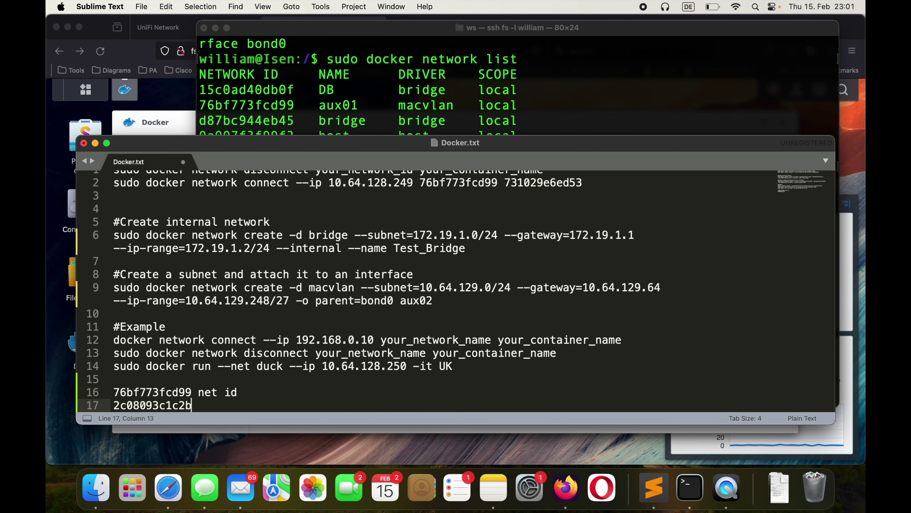
type("c id")
Switch to Firefox and look up the Unifi-8024 container in the Synology Docker container list.
left_click(181, 28)
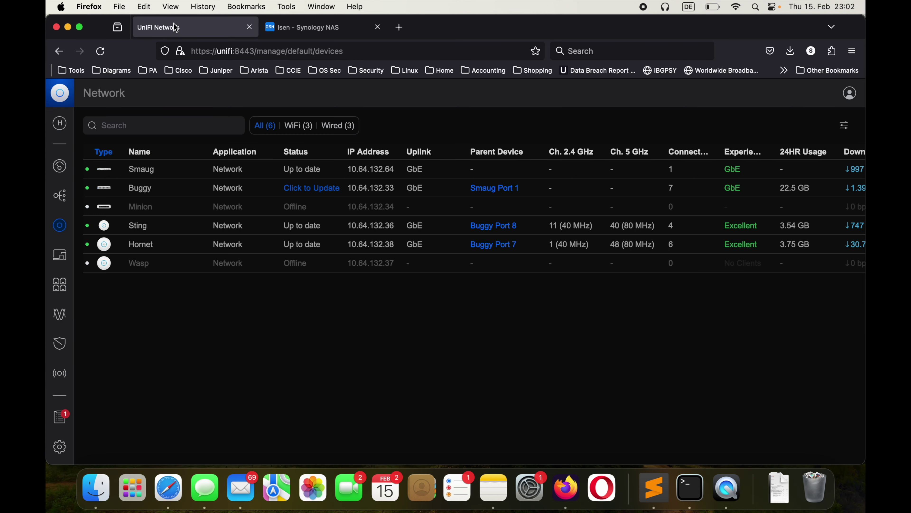
left_click(327, 22)
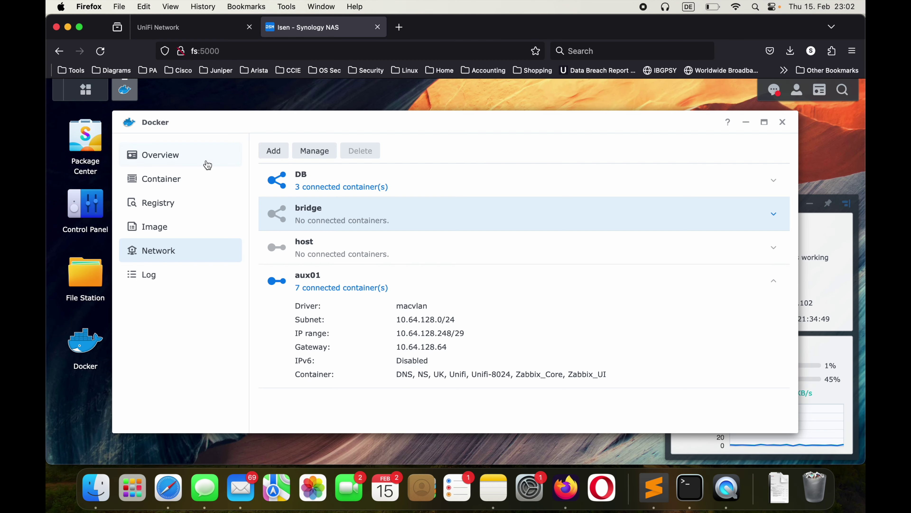
left_click(197, 179)
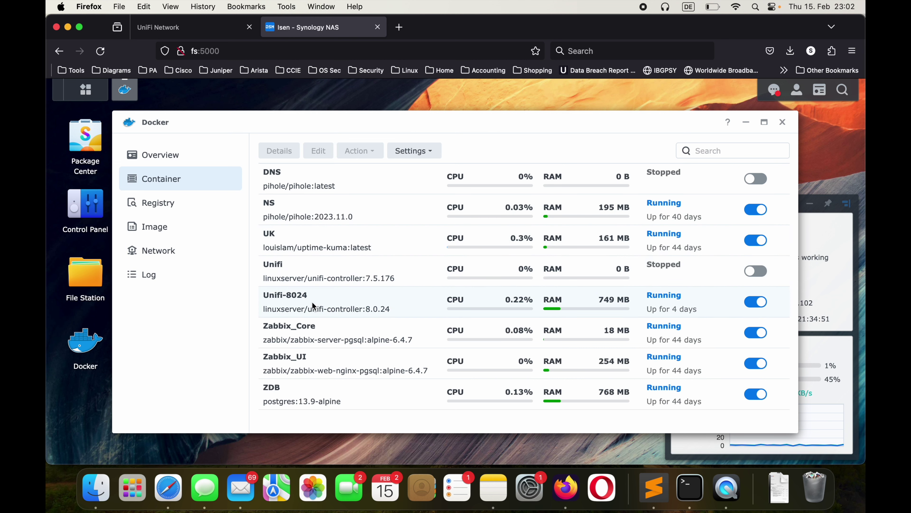
Return to Docker.txt and replace the disconnect example's network and container placeholders with 76bf773fcd99 and 2c08093c1c2b.
left_click(661, 495)
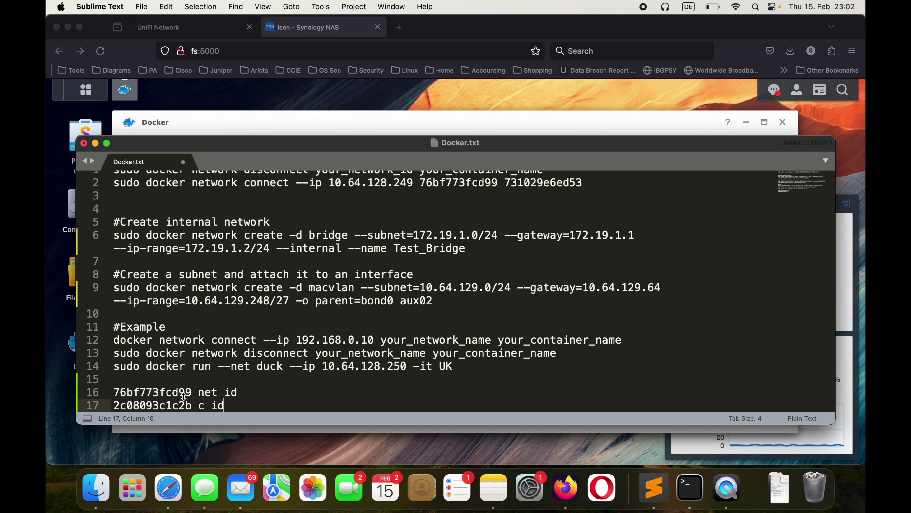
double_click(175, 394)
key("super+c")
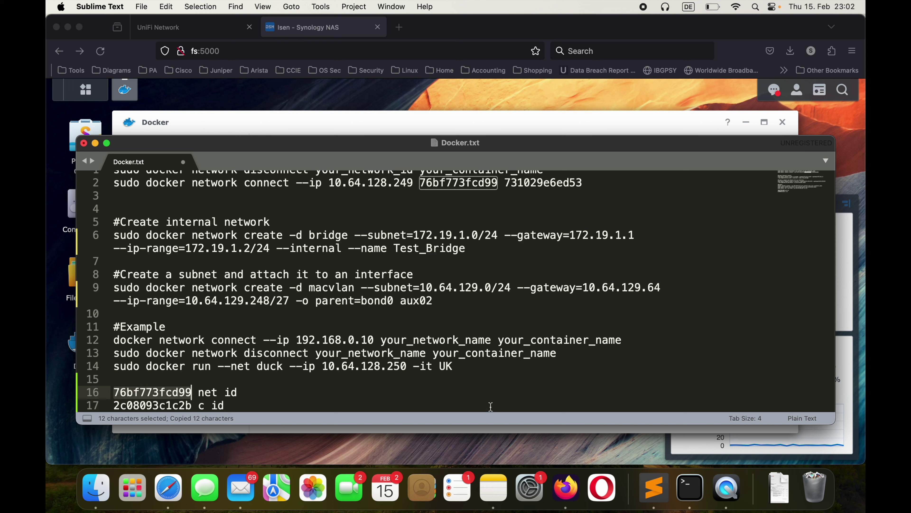
double_click(388, 354)
key("super+v")
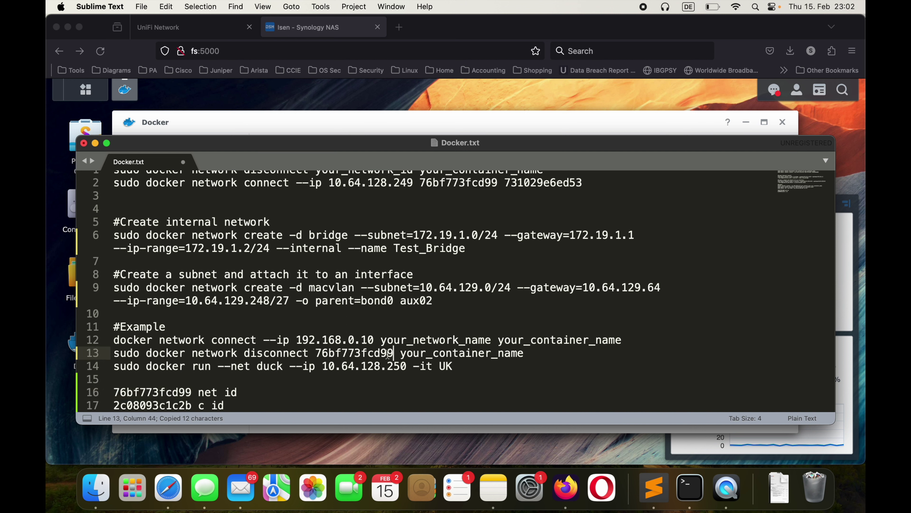
double_click(173, 404)
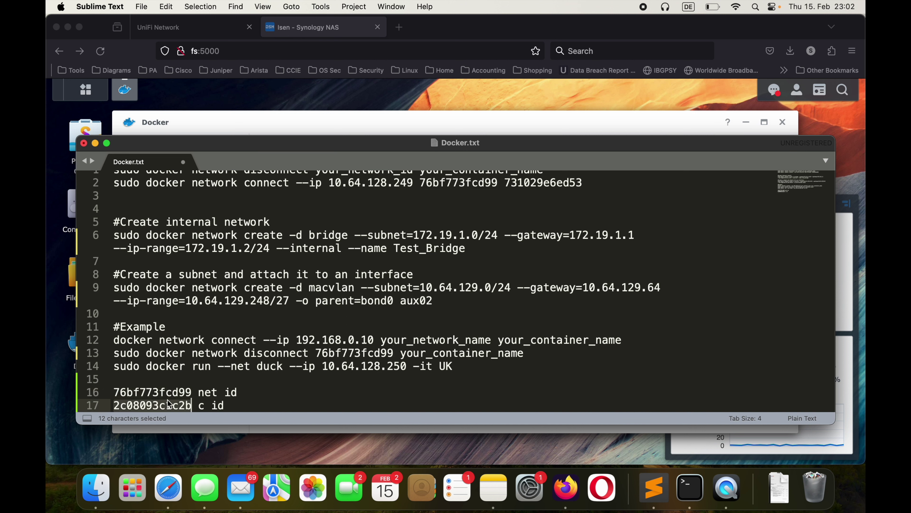
key("super+c")
double_click(446, 354)
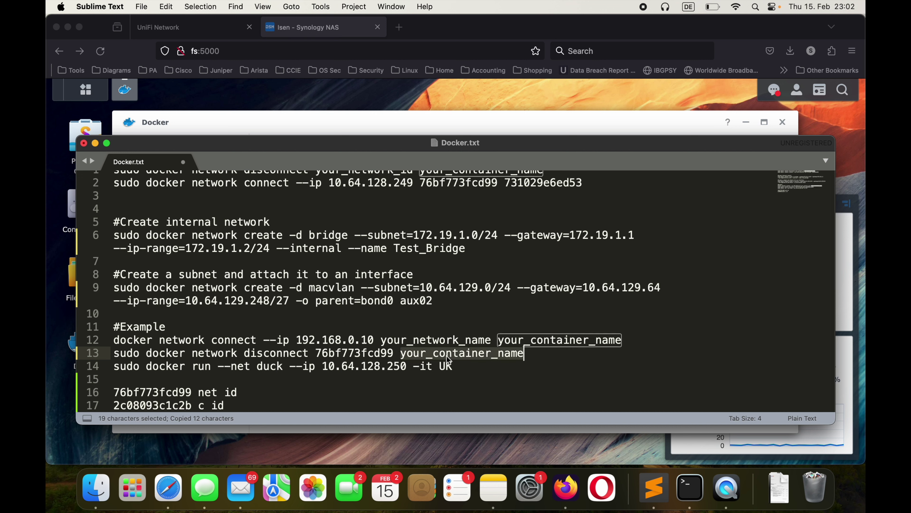
key("super+v")
Switch to Terminal and start pinging unifi in a new local tab.
key("super+Tab")
key("super+t")
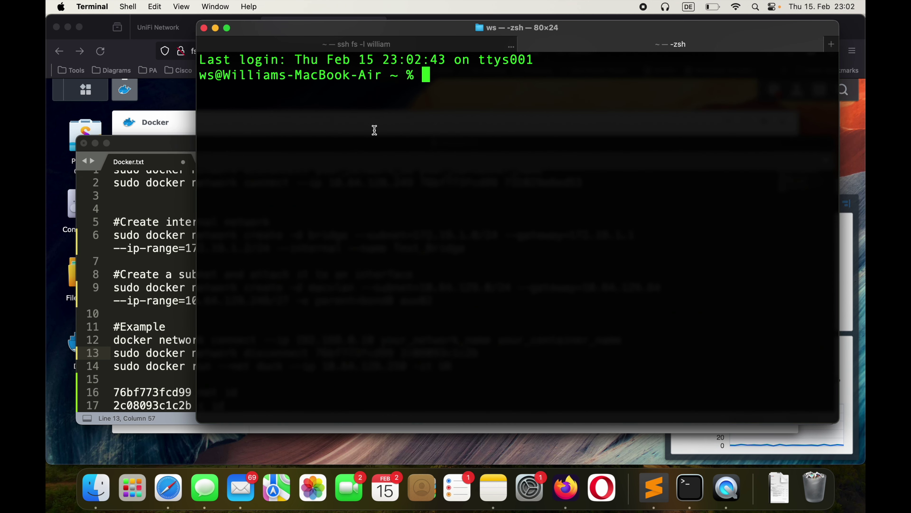
type("ping unifi")
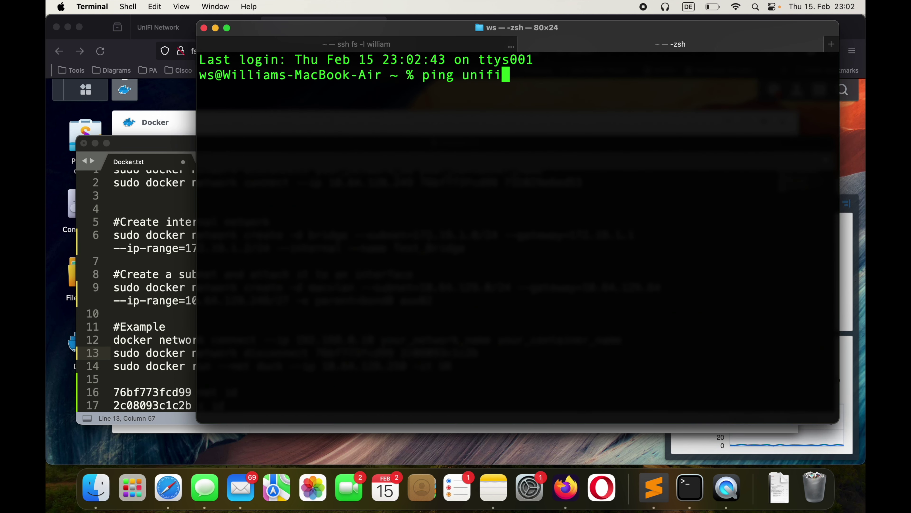
key("Return")
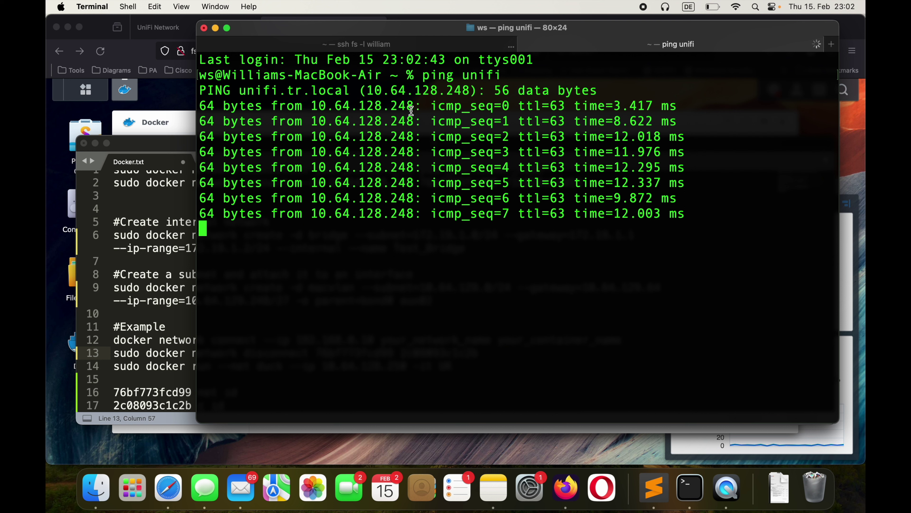
Copy the disconnect command from Docker.txt and run sudo docker network disconnect 76bf773fcd99 2c08093c1c2 in the SSH session.
left_click(174, 371)
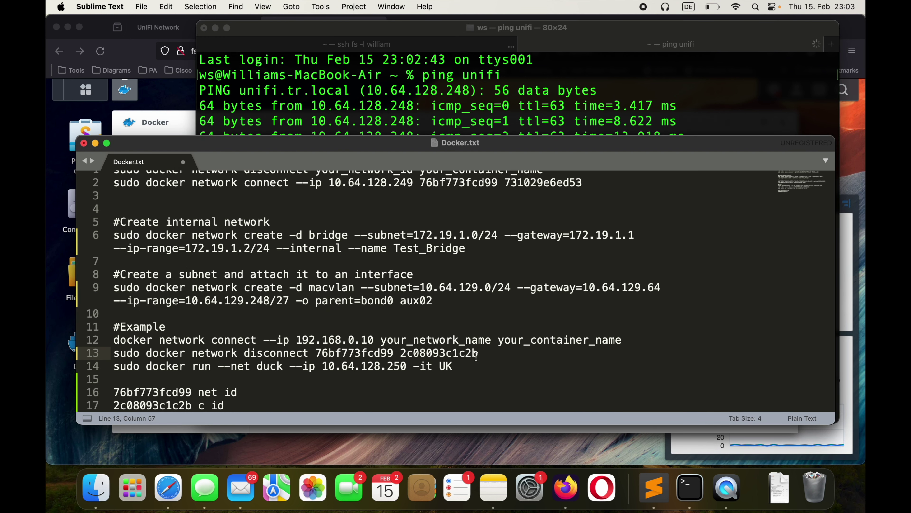
left_click_drag(476, 356, 100, 351)
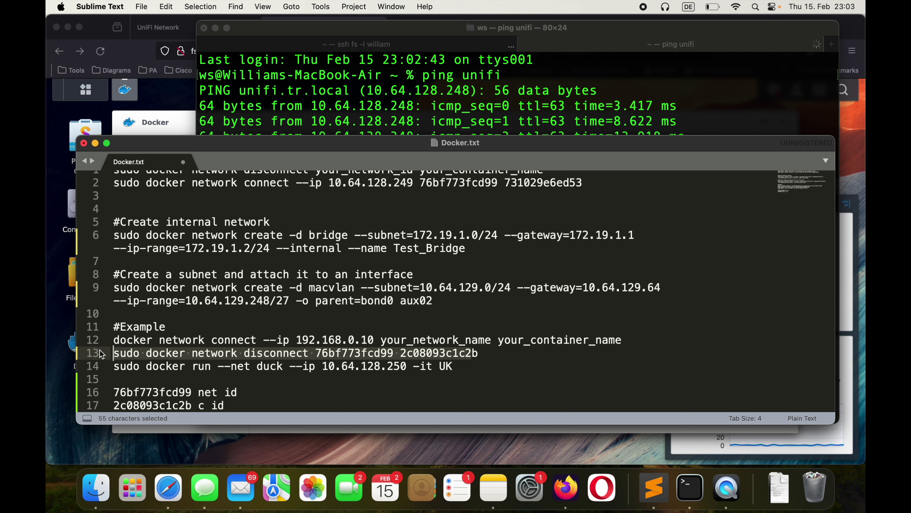
key("super+c")
left_click(301, 27)
left_click(295, 42)
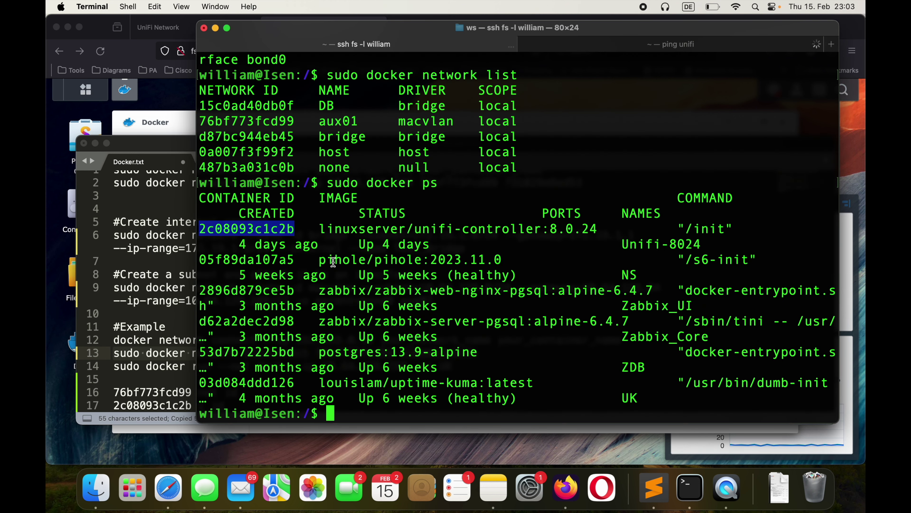
key("super+v")
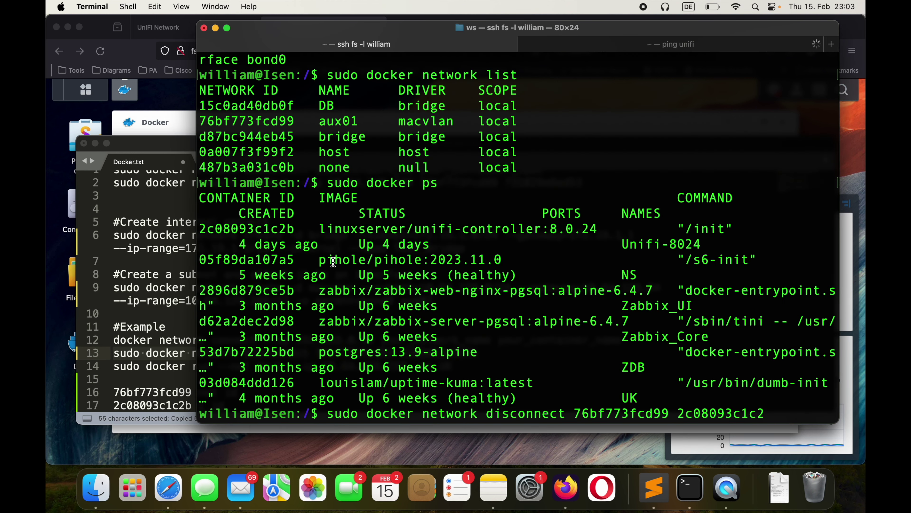
key("Return")
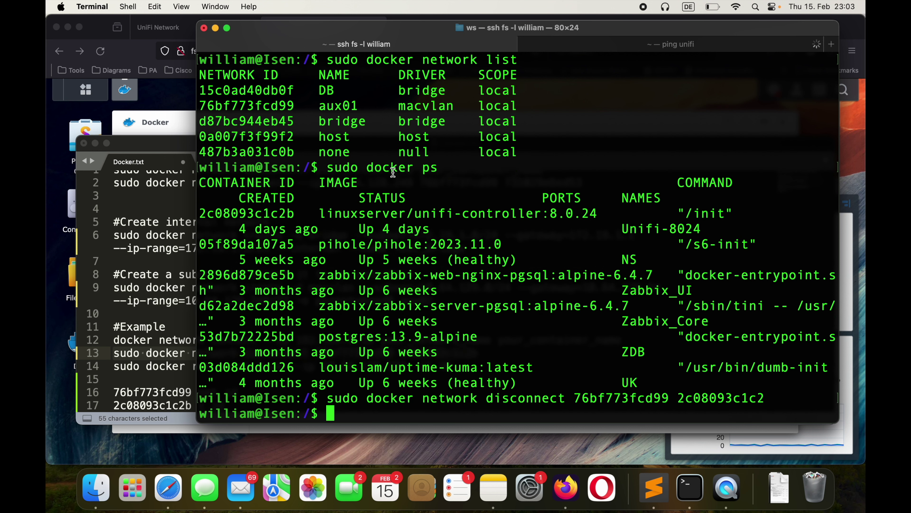
Check the running unifi ping for the effect of the disconnect and stop it.
left_click(555, 43)
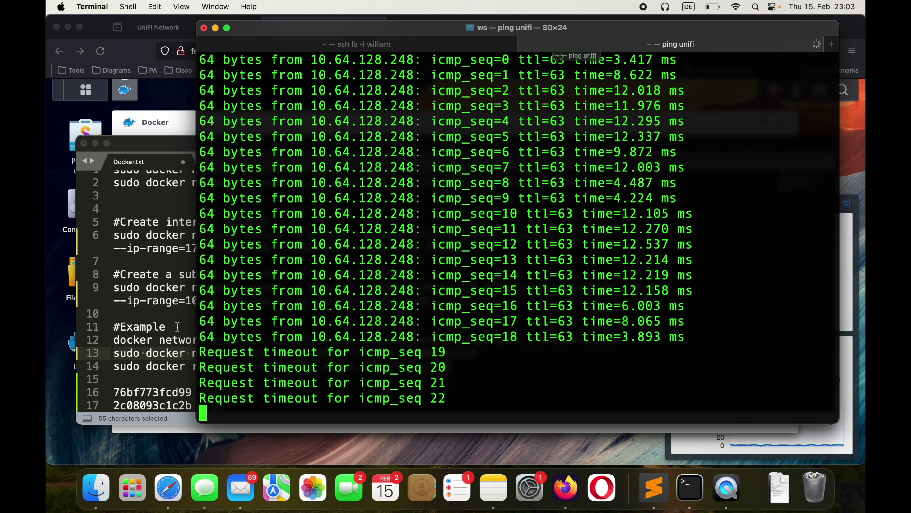
left_click(169, 342)
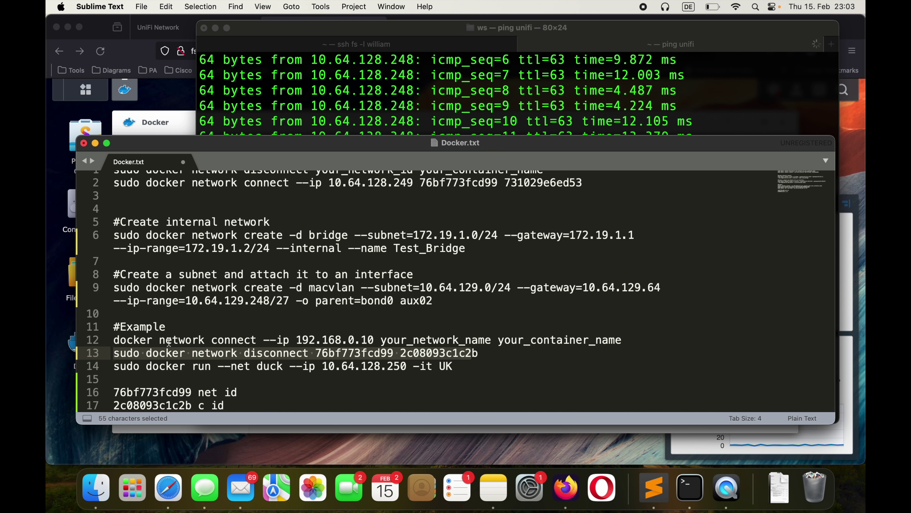
left_click(388, 128)
key("ctrl+c")
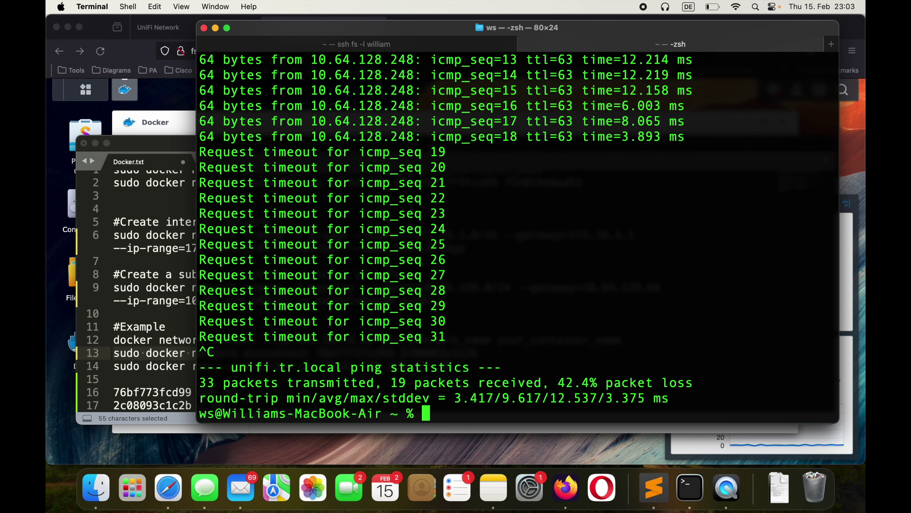
Replace the IP address in the Docker.txt connect example with 10.64.128.248 copied from the ping output.
double_click(383, 109)
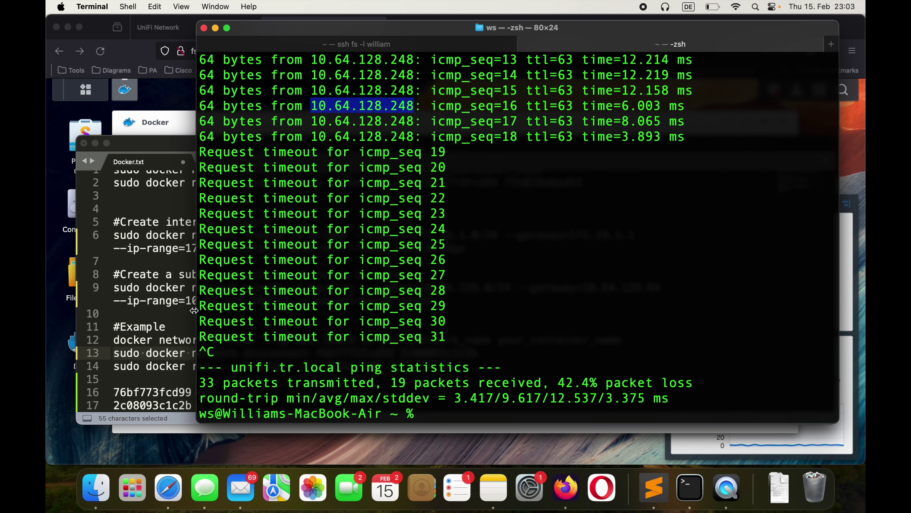
left_click(185, 309)
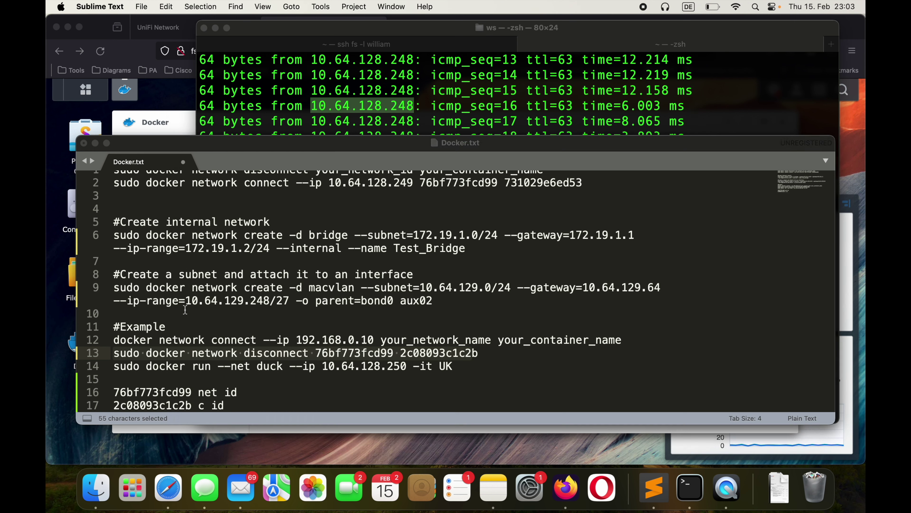
double_click(309, 340)
left_click_drag(373, 340, 295, 339)
key("super+v")
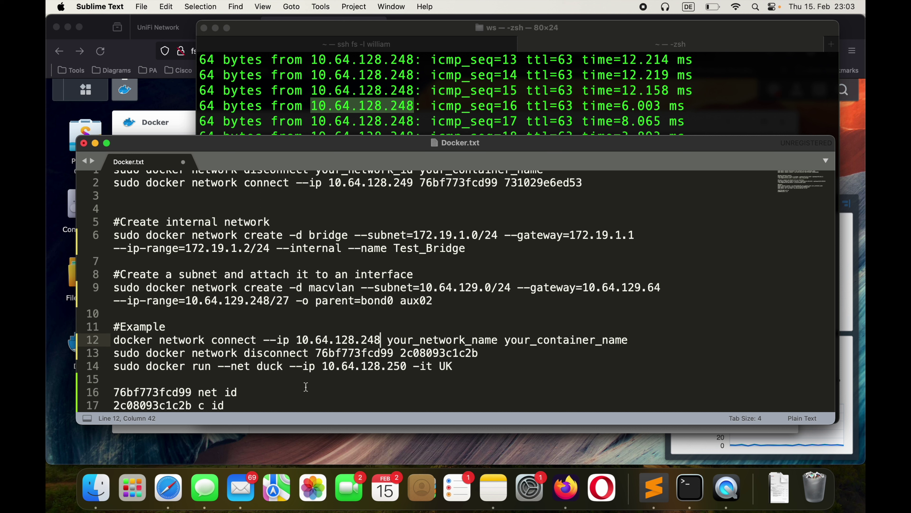
Replace the connect example's network and container placeholders with 76bf773fcd99 and 2c08093c1c2b, and copy the whole command.
double_click(176, 392)
key("super+c")
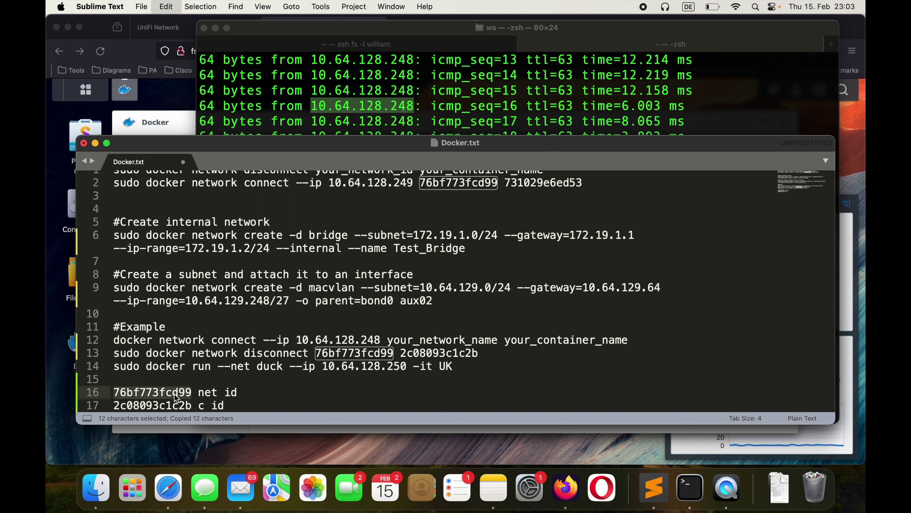
double_click(443, 341)
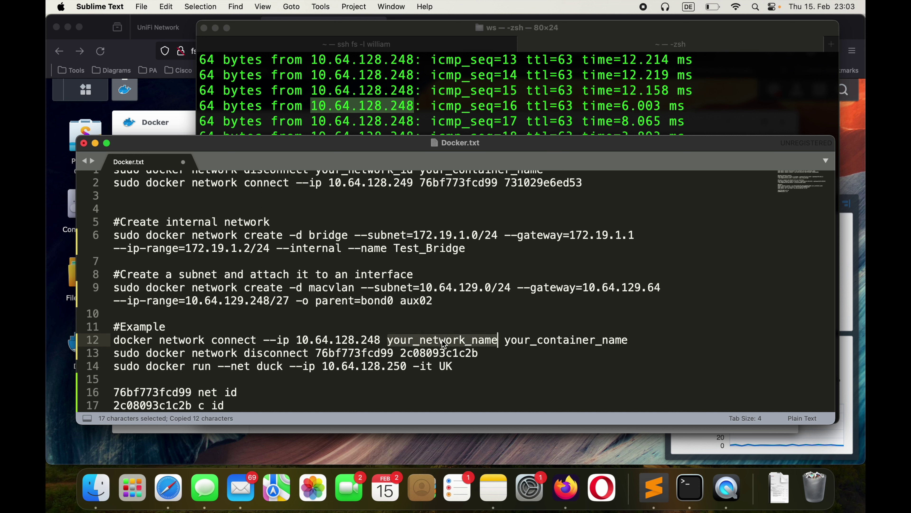
key("super+v")
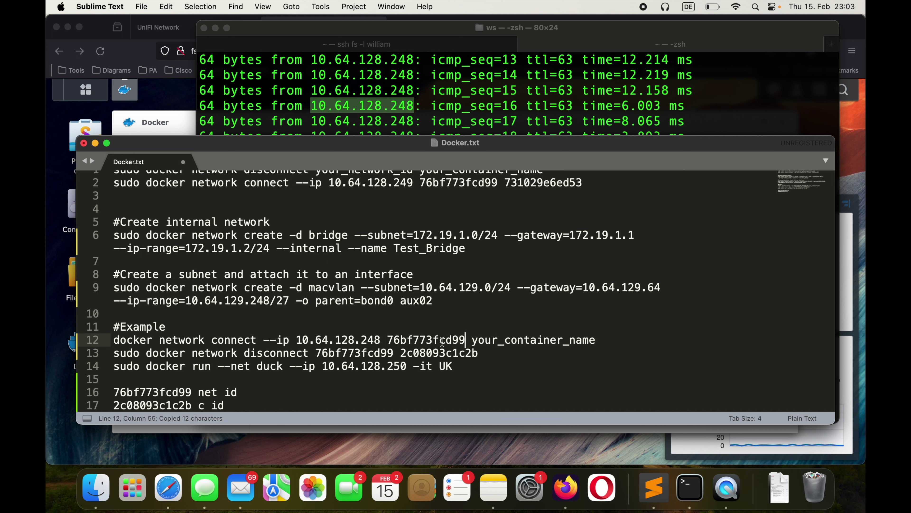
left_click(174, 405)
double_click(174, 405)
key("super+c")
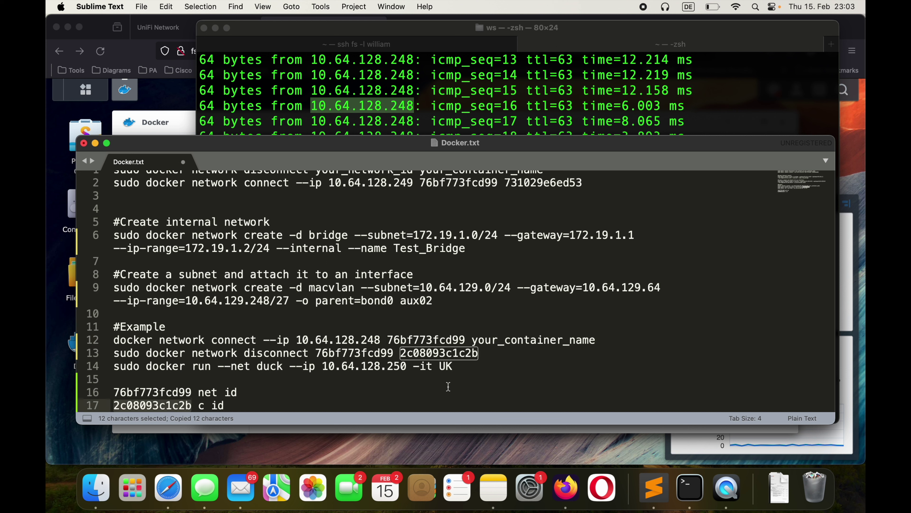
double_click(484, 339)
key("super+v")
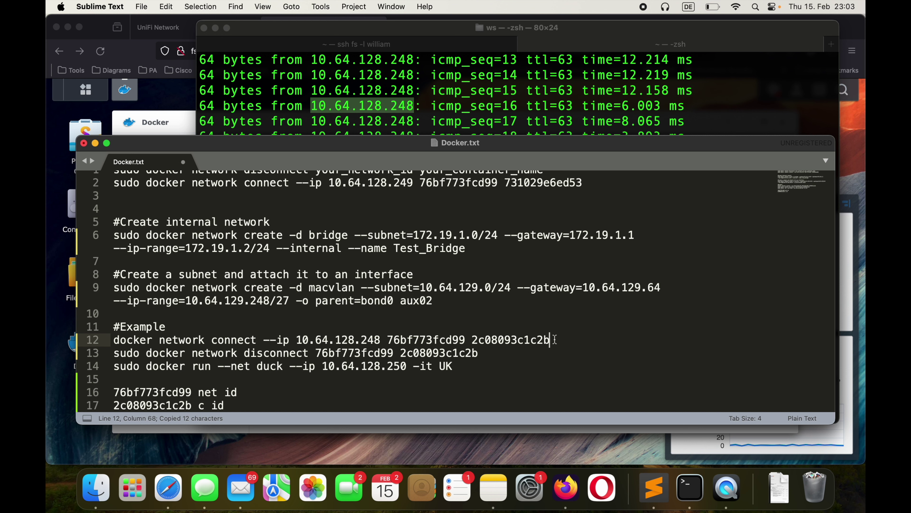
left_click_drag(555, 339, 112, 347)
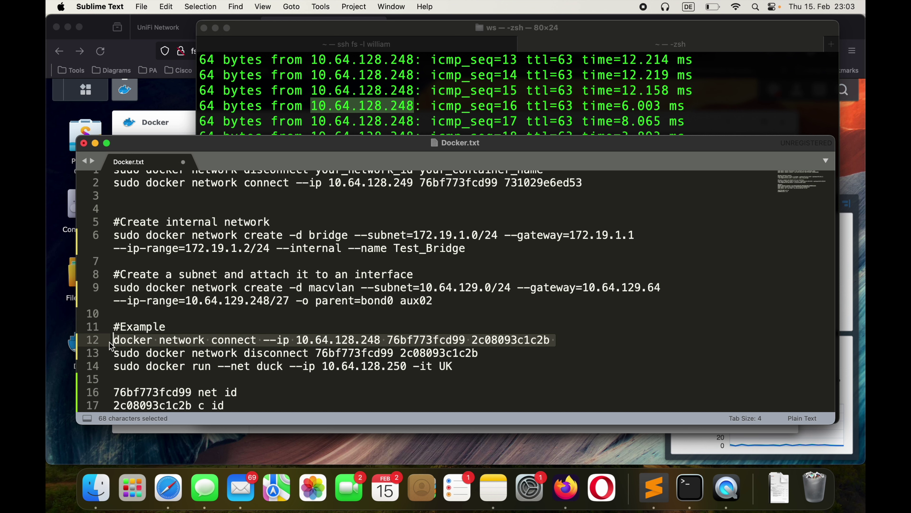
key("super+c")
Switch back to the local Terminal tab and start pinging unifi again.
left_click(459, 113)
key("ctrl+c")
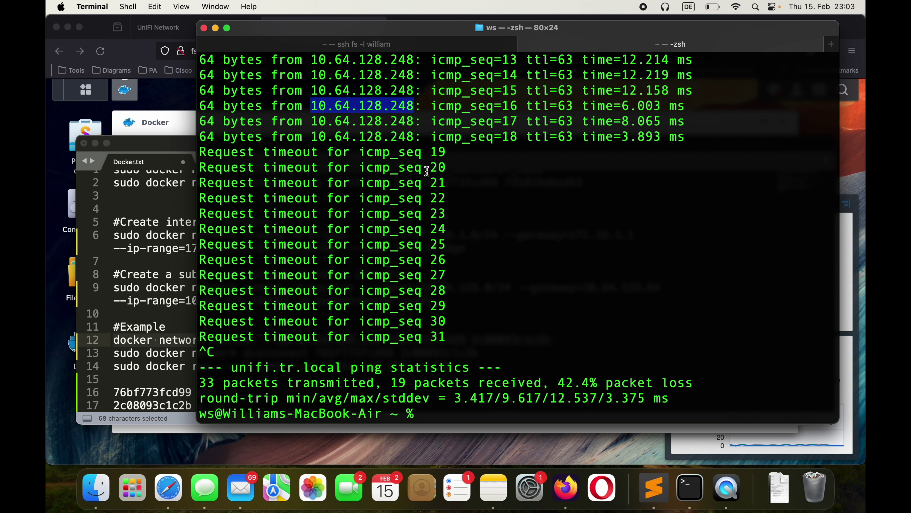
type("ping unifi")
key("Return")
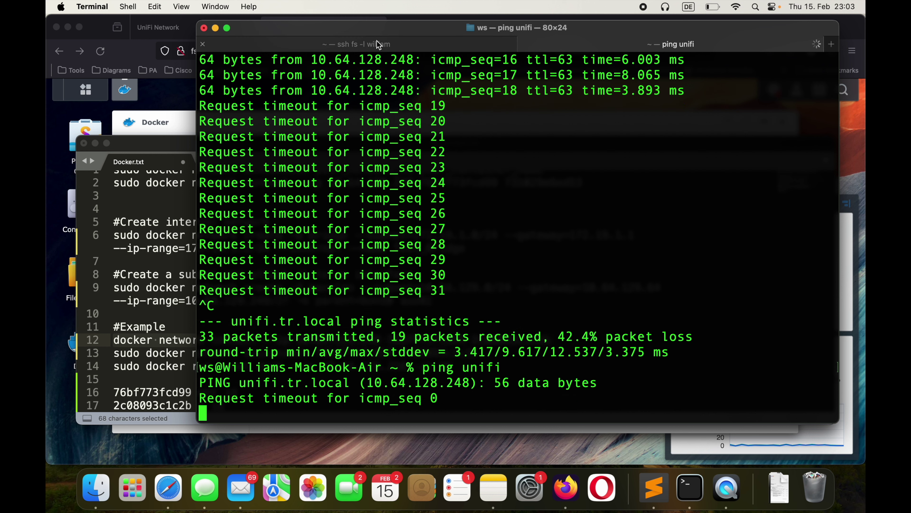
In the SSH session, run the copied docker network connect command with sudo, attaching 2c08093c1c2b to 76bf773fcd99 with IP 10.64.128.248.
left_click(387, 44)
type("sudo")
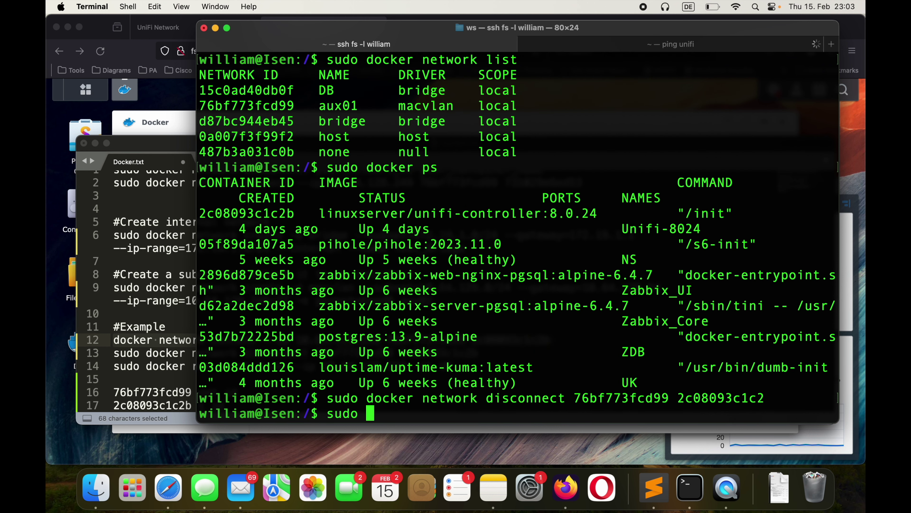
key("super+v")
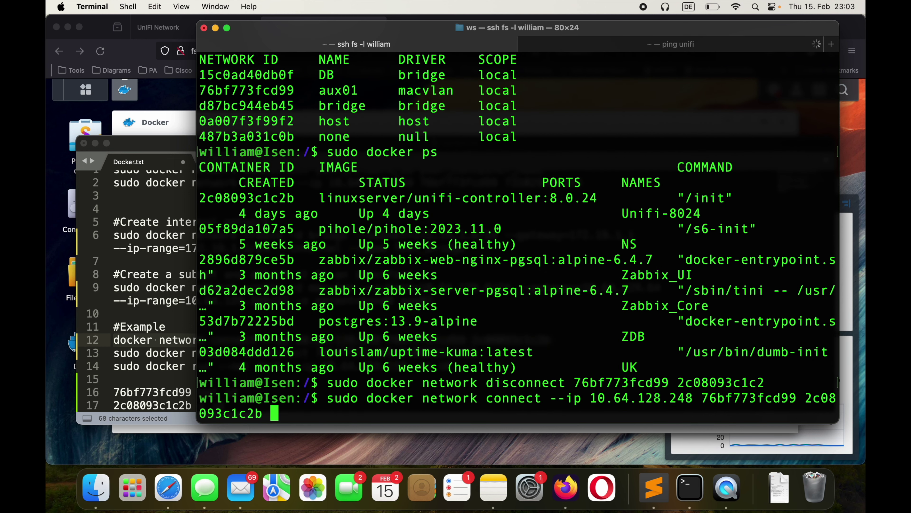
key("Return")
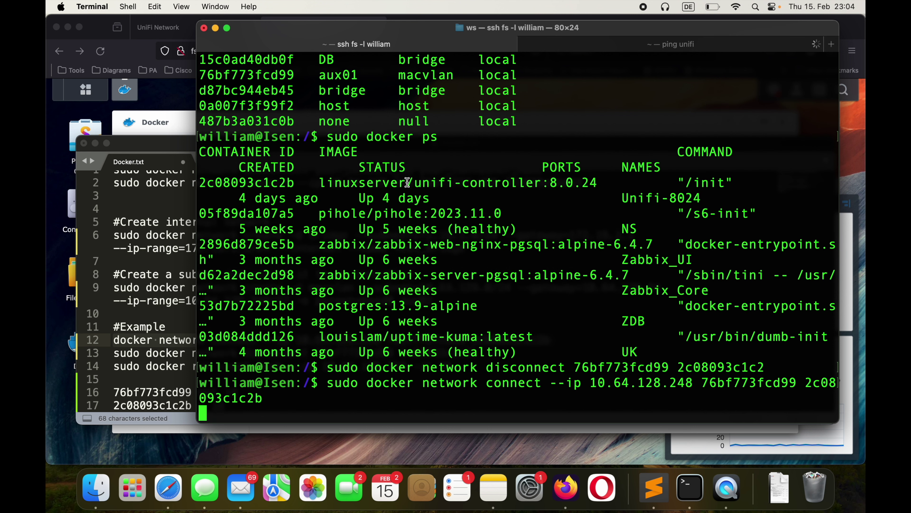
Check the running unifi ping for the effect of the reconnect, and switch to the Synology Docker container list in Firefox.
left_click(602, 50)
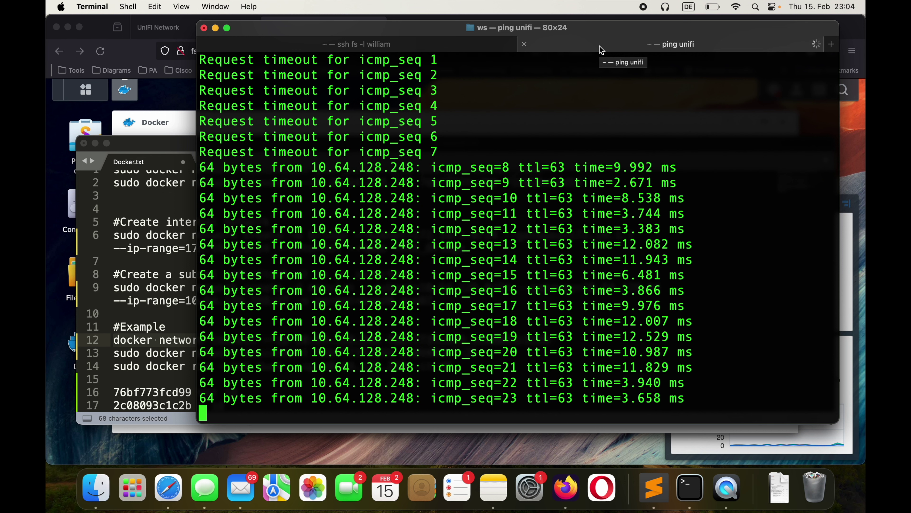
left_click(403, 43)
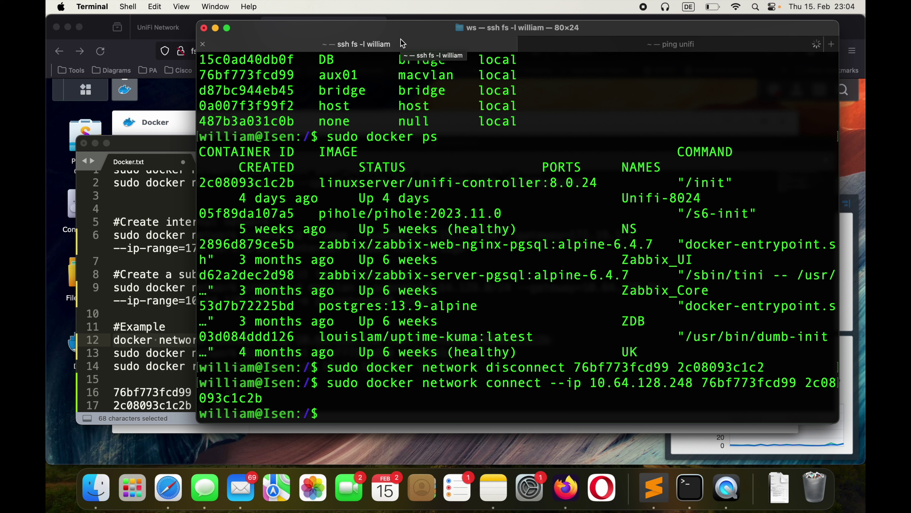
left_click(191, 119)
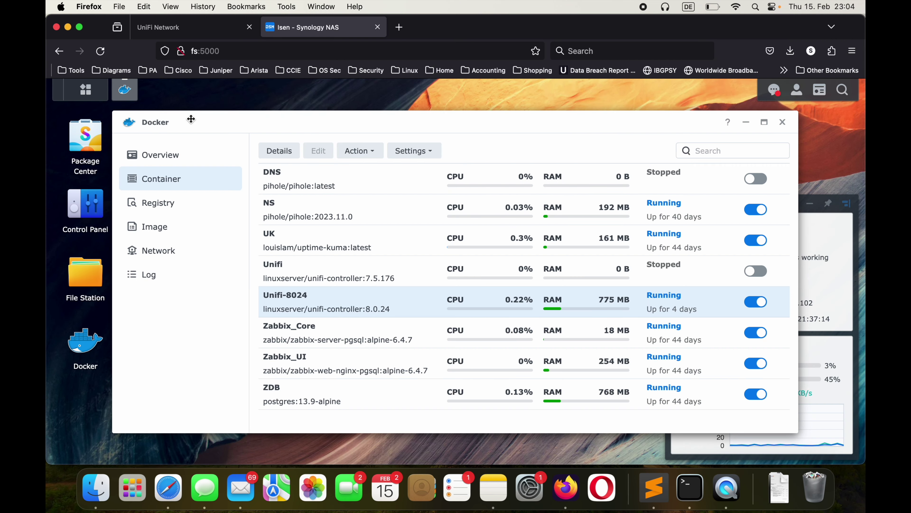